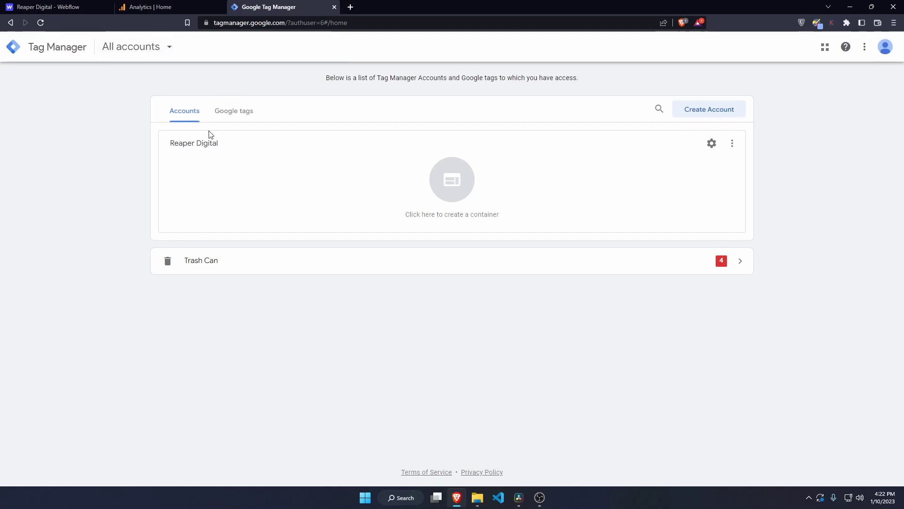
Start a new container in the account and name it 'Reaper Digital Site'.
click(138, 51)
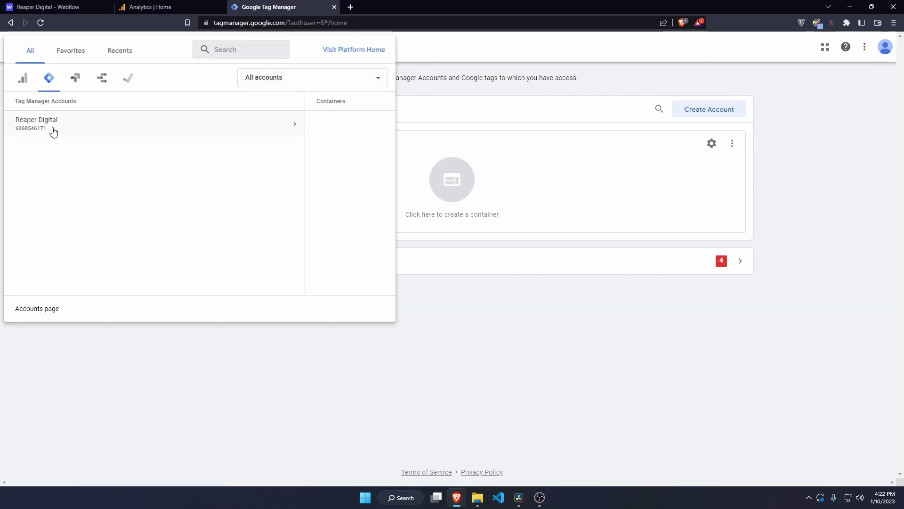
click(365, 330)
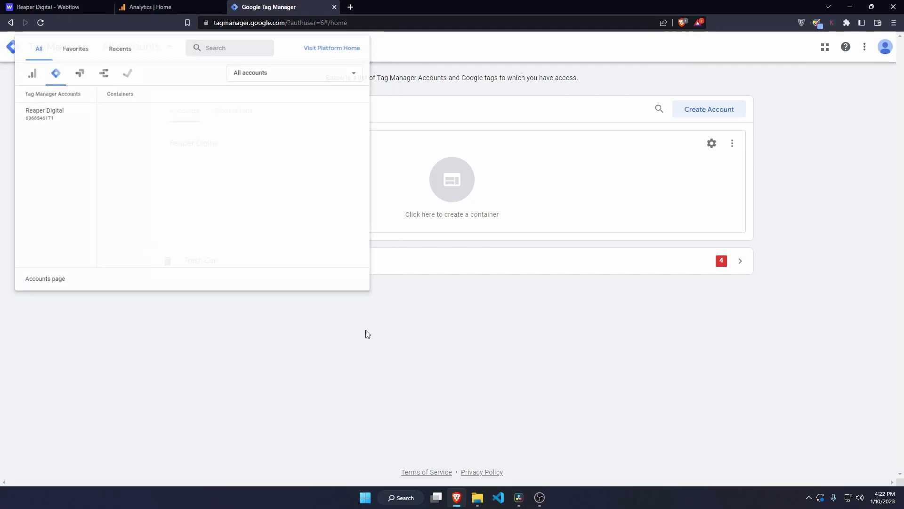
click(459, 180)
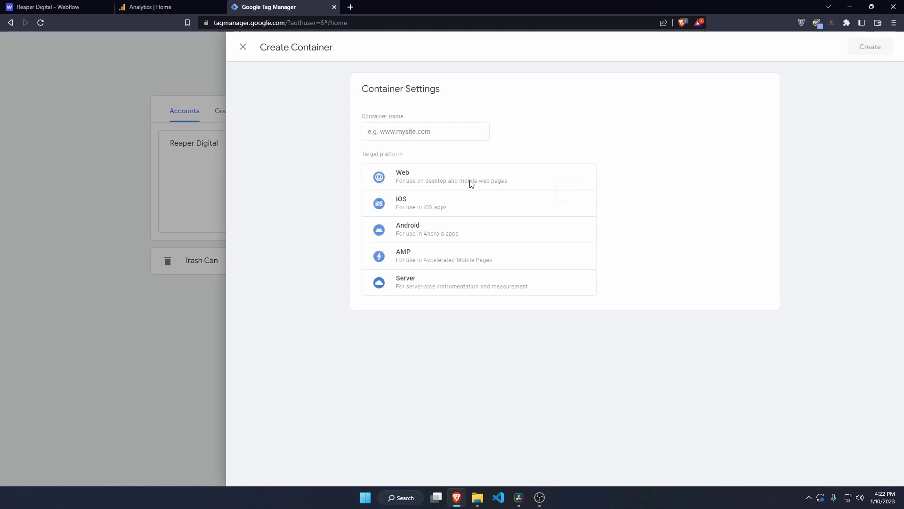
click(438, 135)
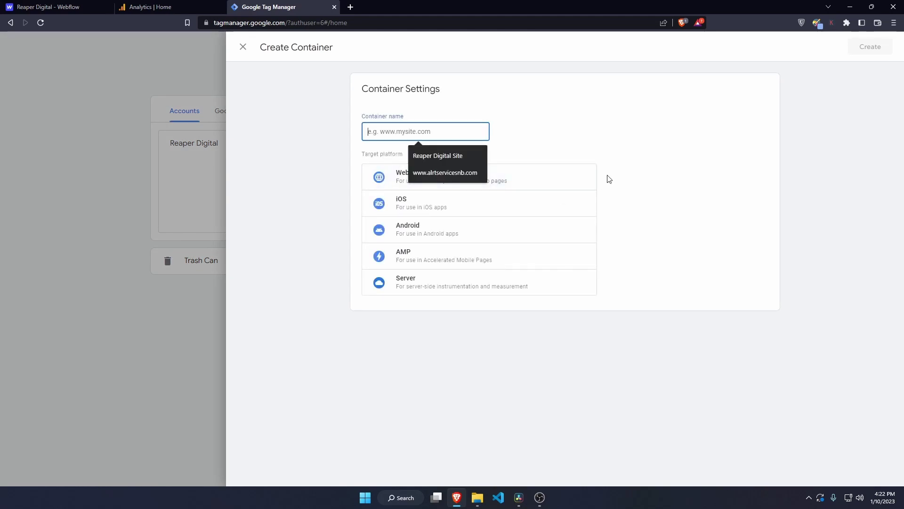
text(Reaper D)
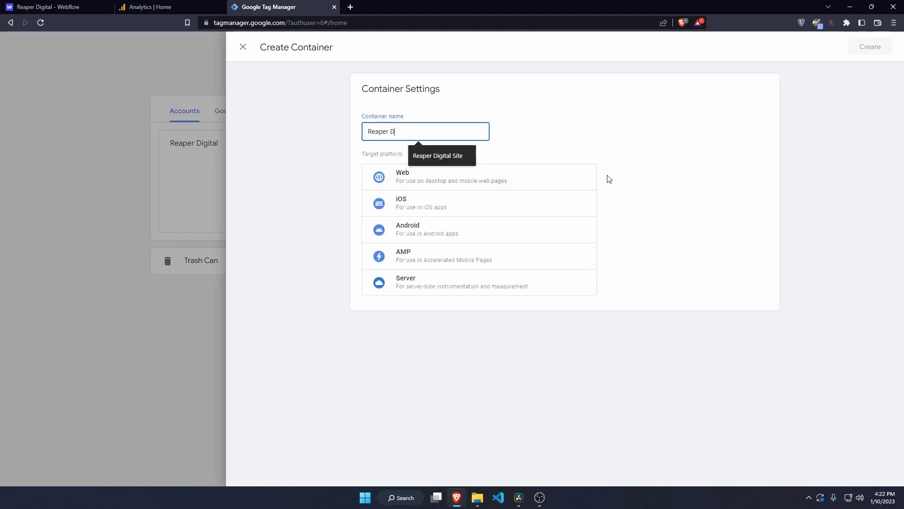
text(igital Site)
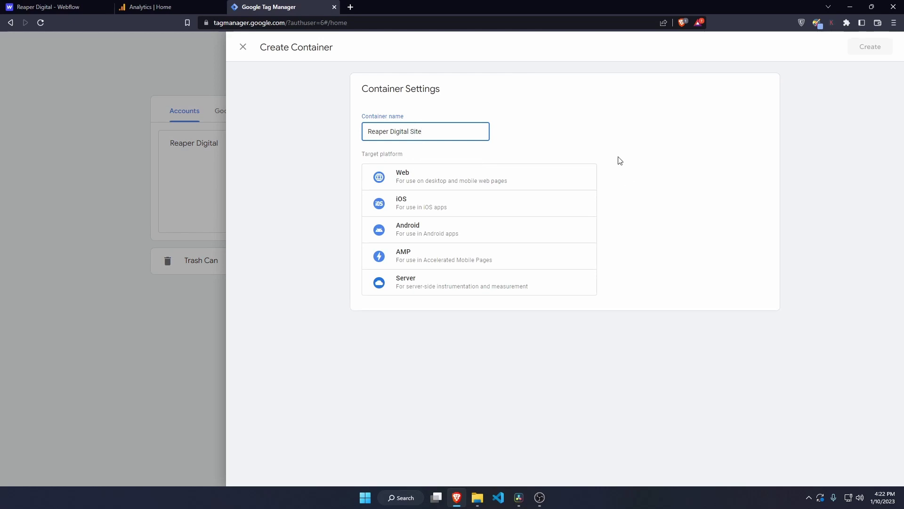
click(620, 160)
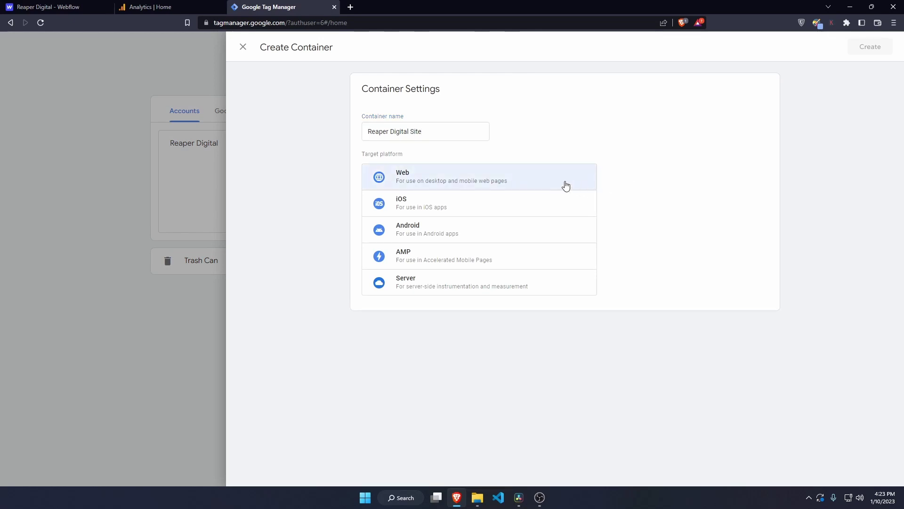
Create the container for the Web platform and copy its <head> install snippet.
click(541, 181)
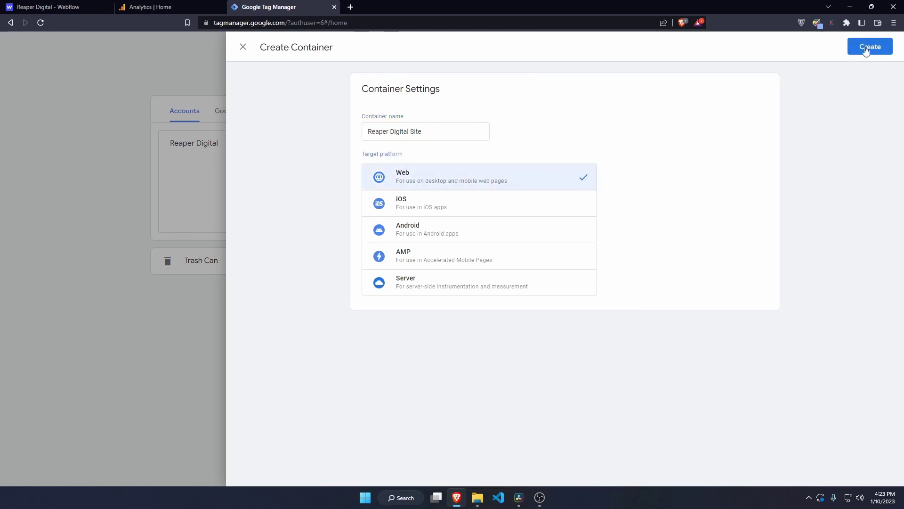
click(866, 49)
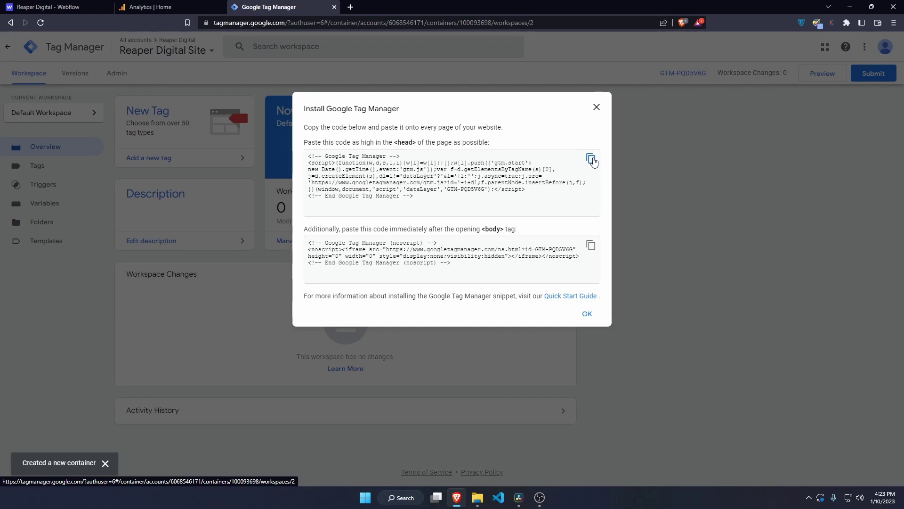
click(591, 159)
key(ctrl+c)
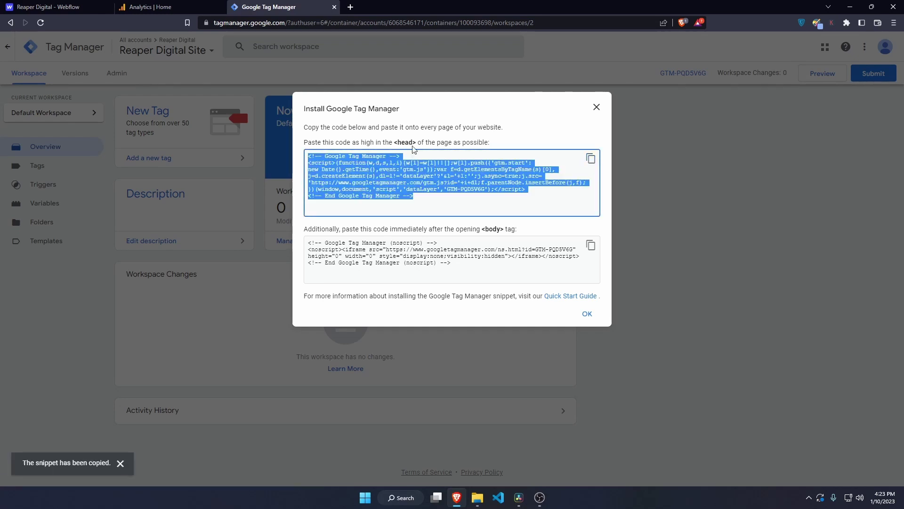
drag(394, 143, 419, 148)
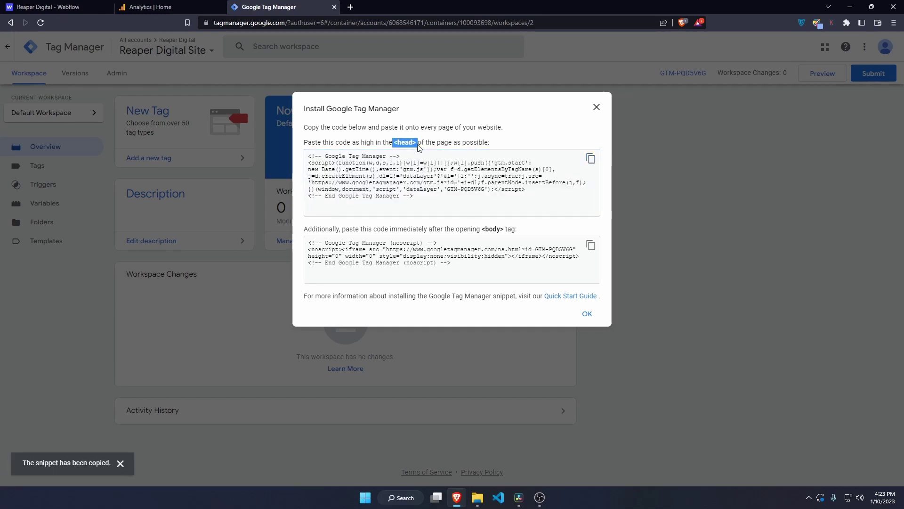
Paste the Tag Manager snippet into Webflow's site Head Code and save the changes.
click(65, 9)
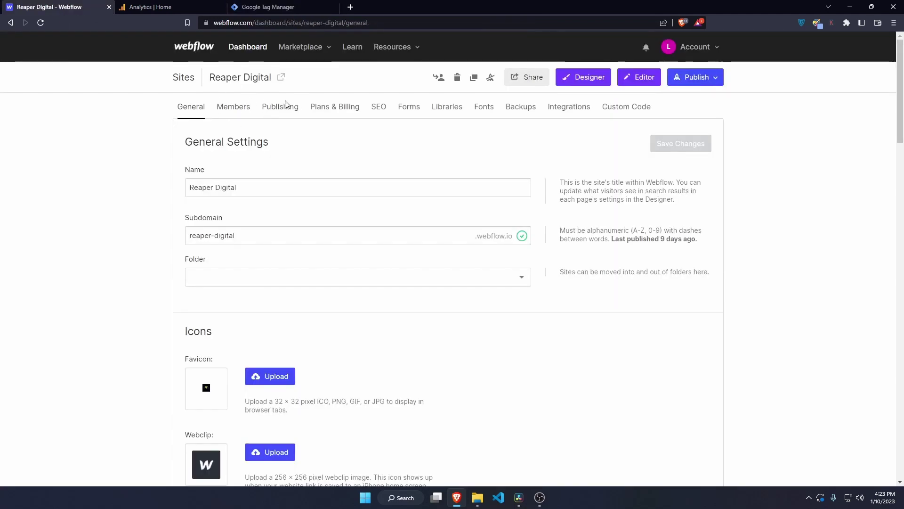
click(636, 109)
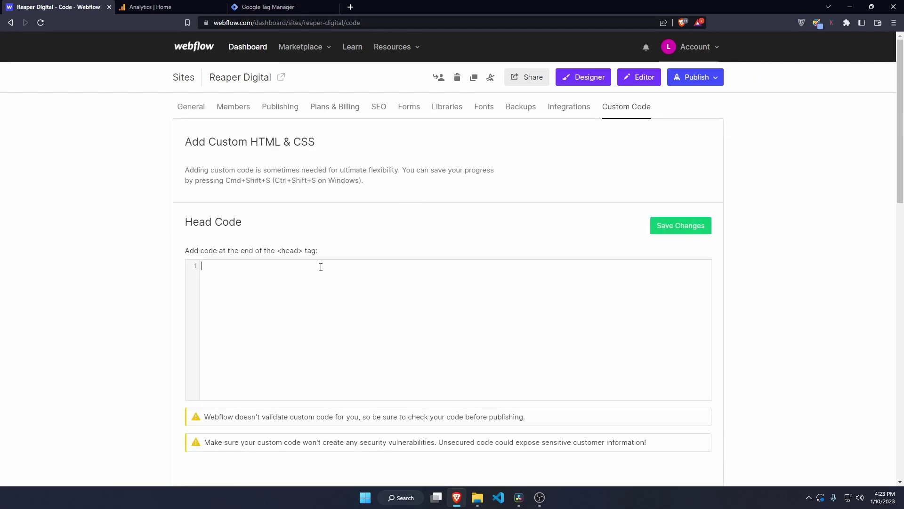
key(ctrl+v)
click(665, 229)
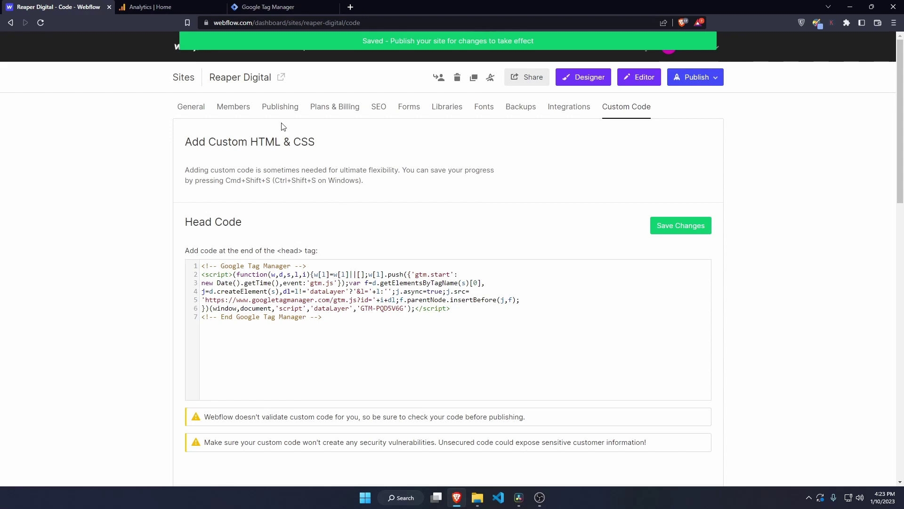
Copy the body noscript snippet from Tag Manager's install instructions.
click(284, 11)
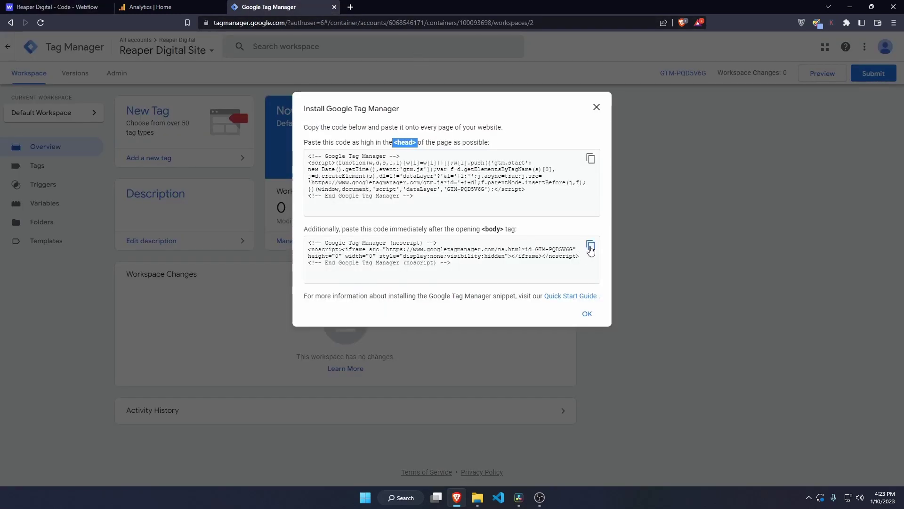
click(591, 246)
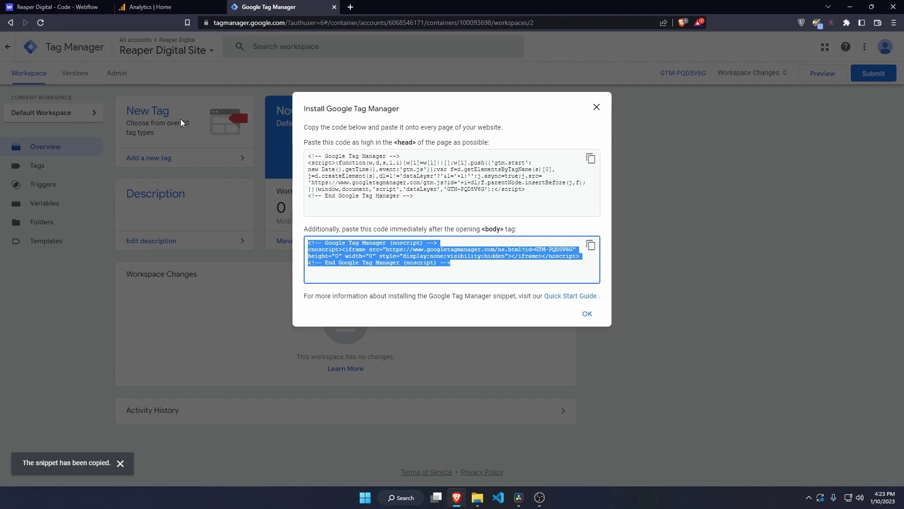
click(63, 8)
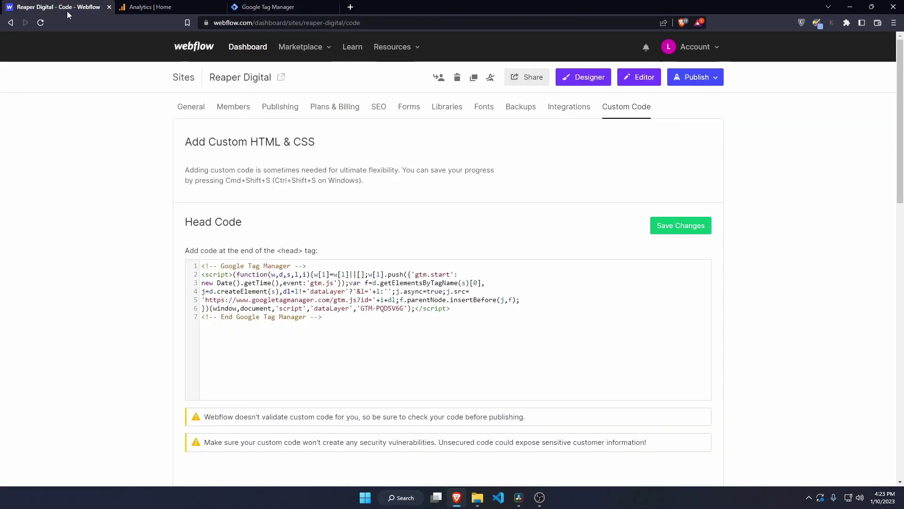
In the Designer, add an Embed element to the Home page top and save the noscript code in it.
click(597, 83)
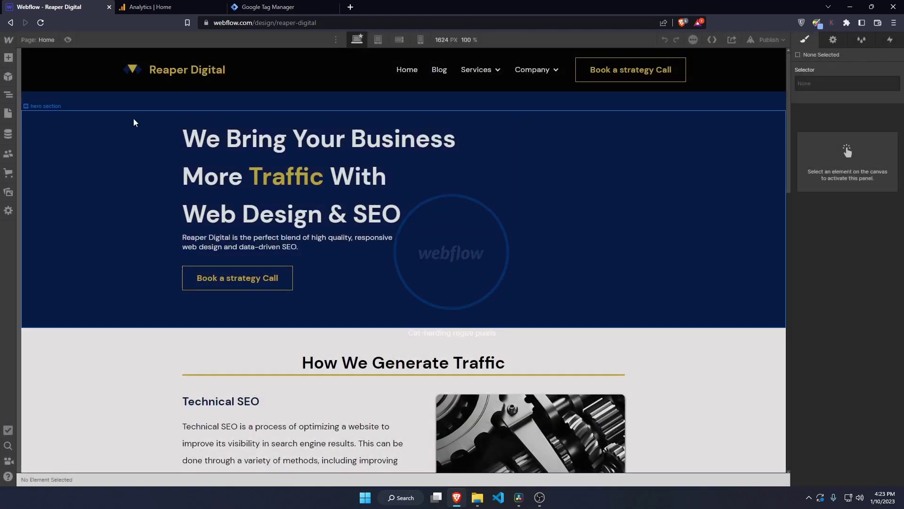
click(7, 58)
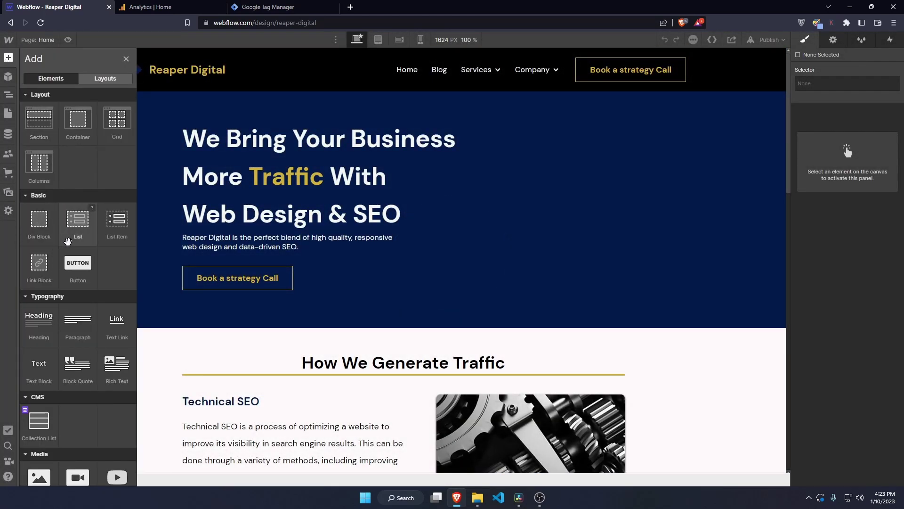
scroll(79, 236, down, 5)
scroll(80, 234, down, 2)
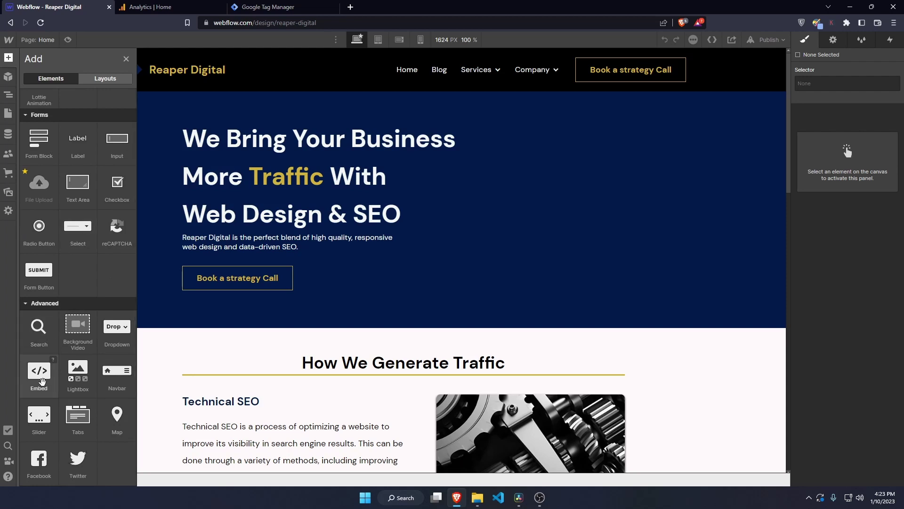
drag(42, 376, 270, 53)
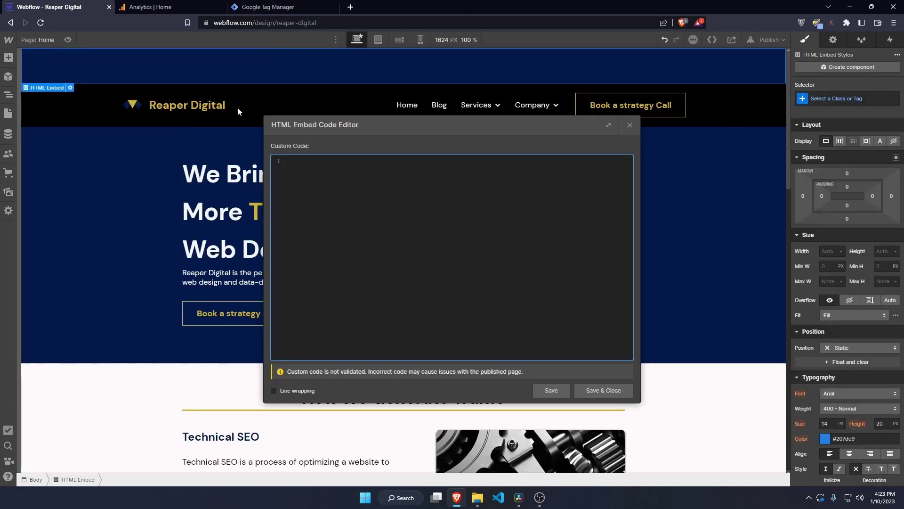
key(ctrl+v)
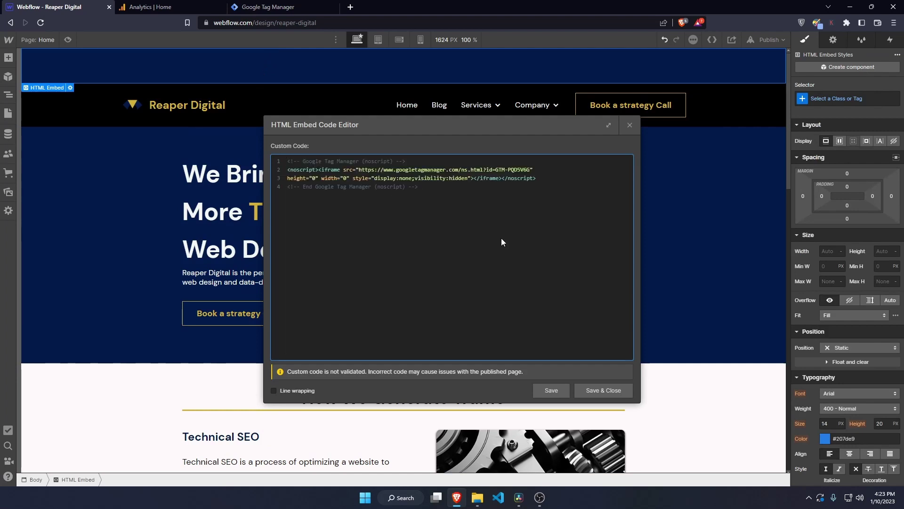
click(608, 389)
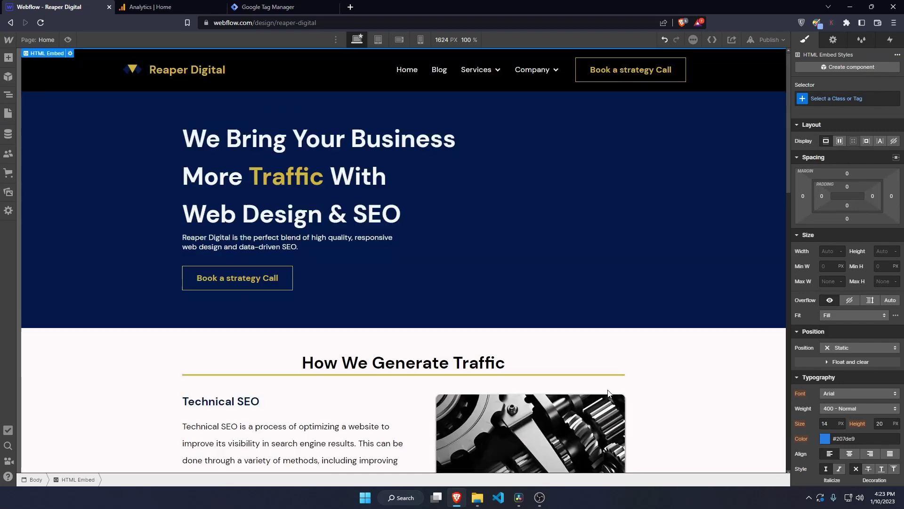
Turn the noscript embed into a reusable component named 'GTM' and return to the page.
click(8, 77)
click(61, 100)
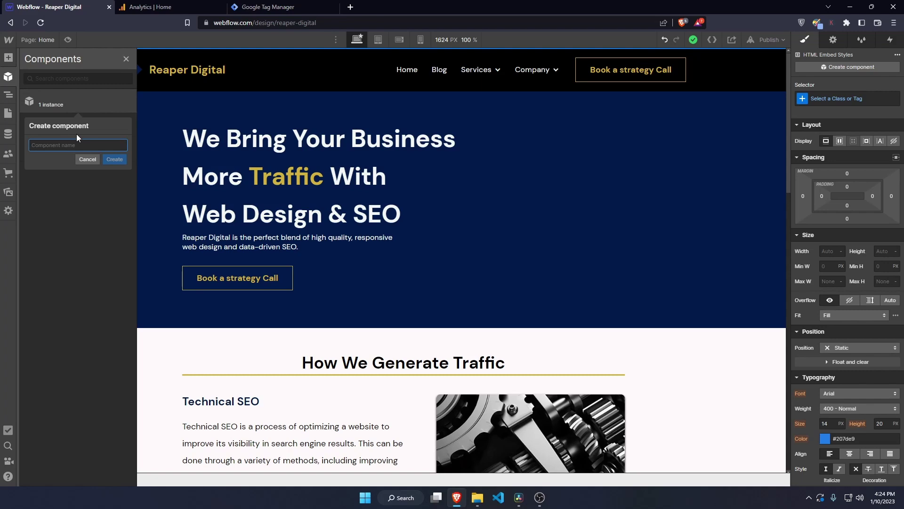
text(GTM)
click(109, 159)
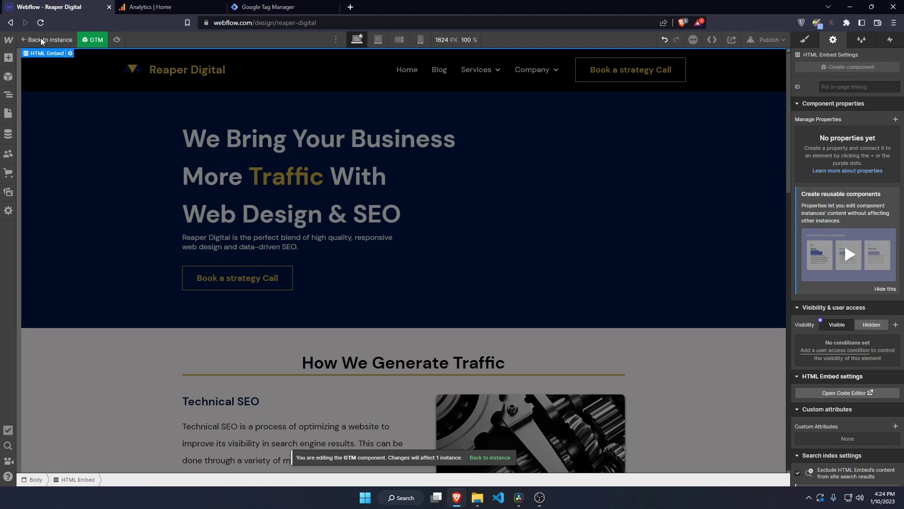
click(41, 39)
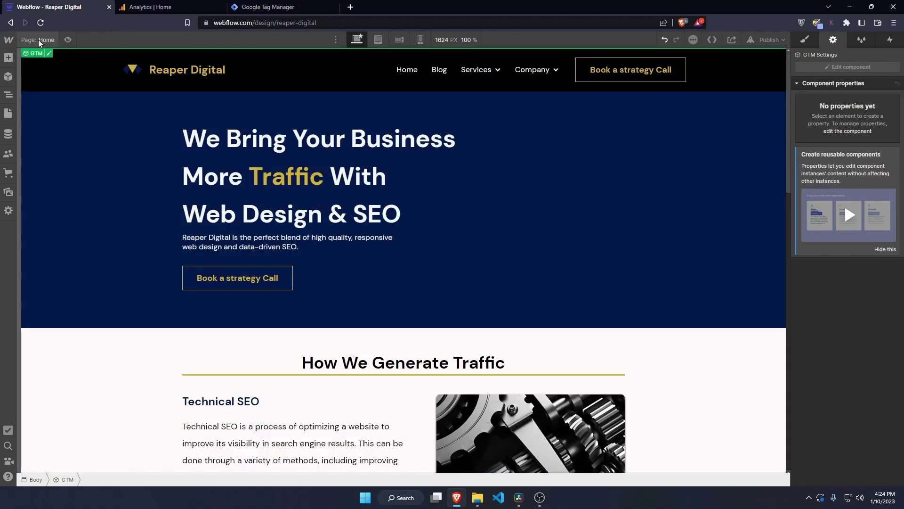
click(38, 40)
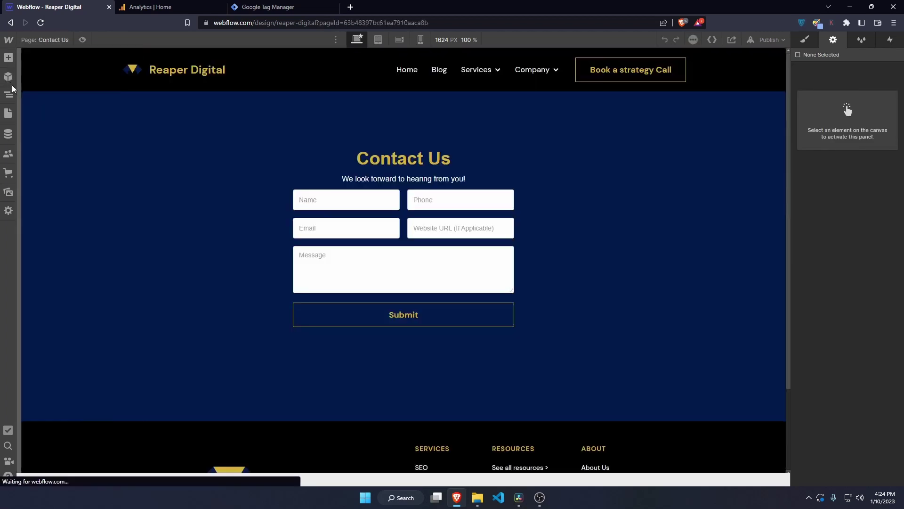
click(9, 79)
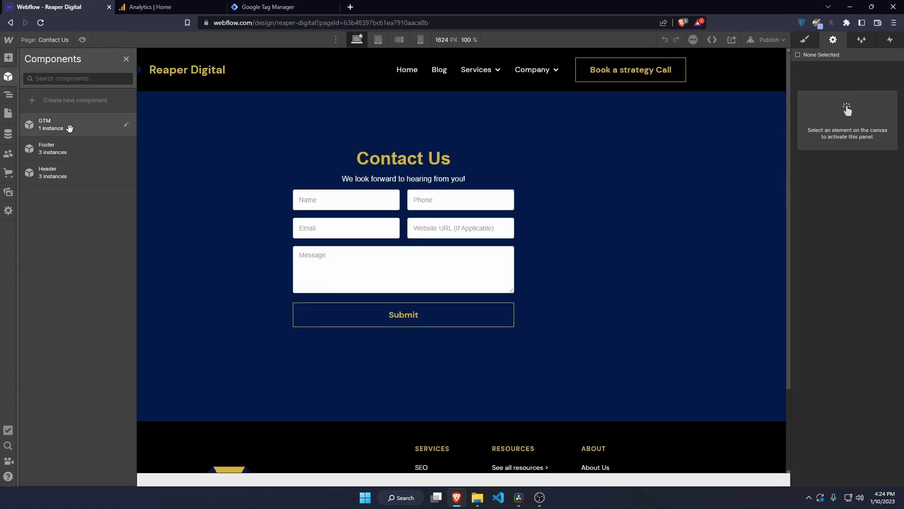
drag(69, 128, 236, 83)
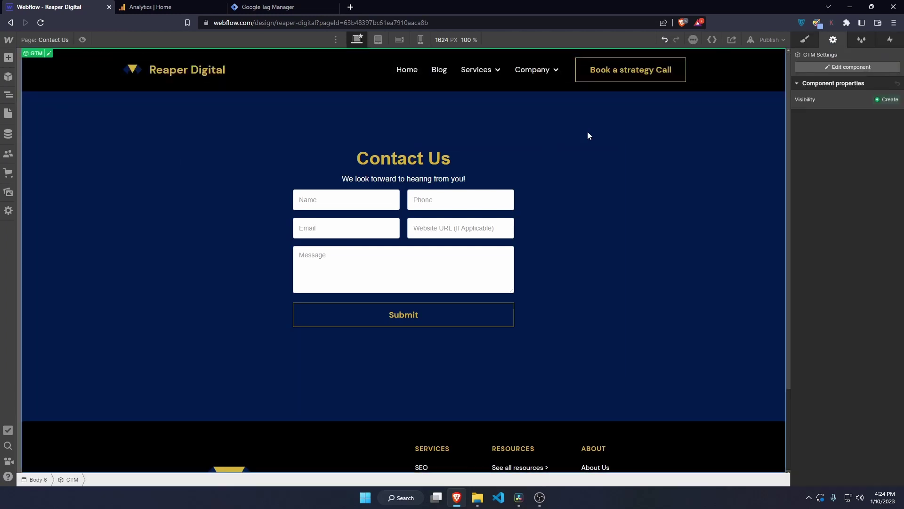
click(767, 40)
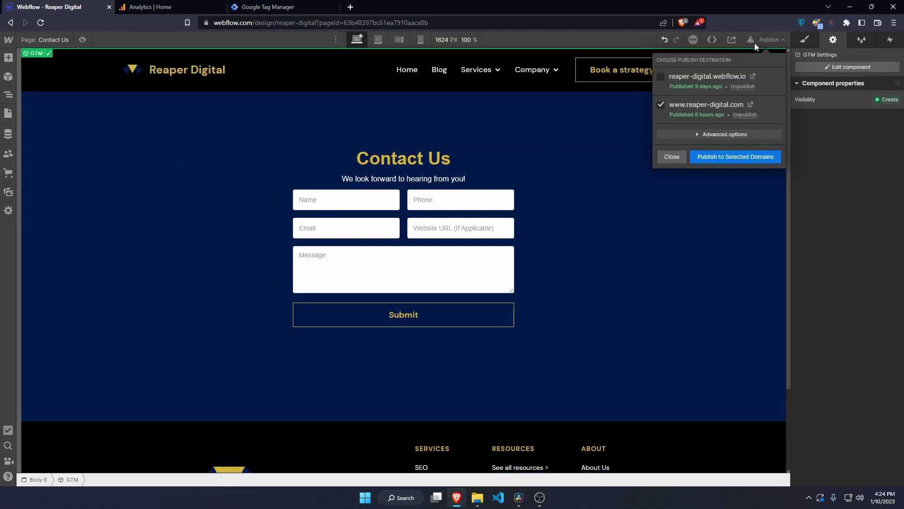
click(739, 158)
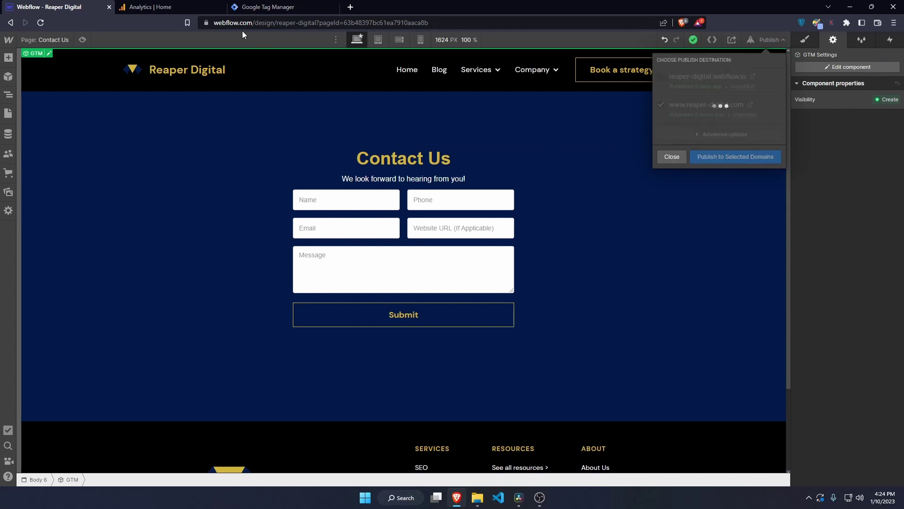
click(275, 8)
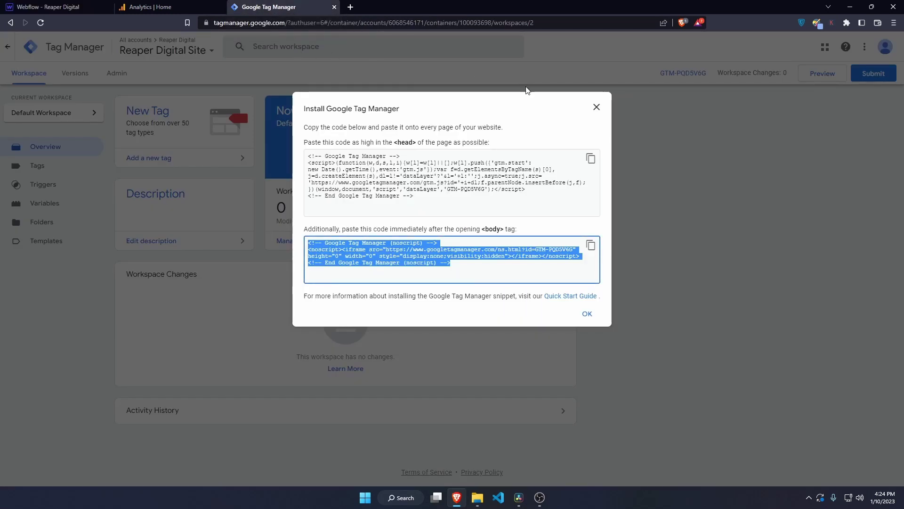
Create a new tag in the container and name it 'Form Submission'.
click(587, 314)
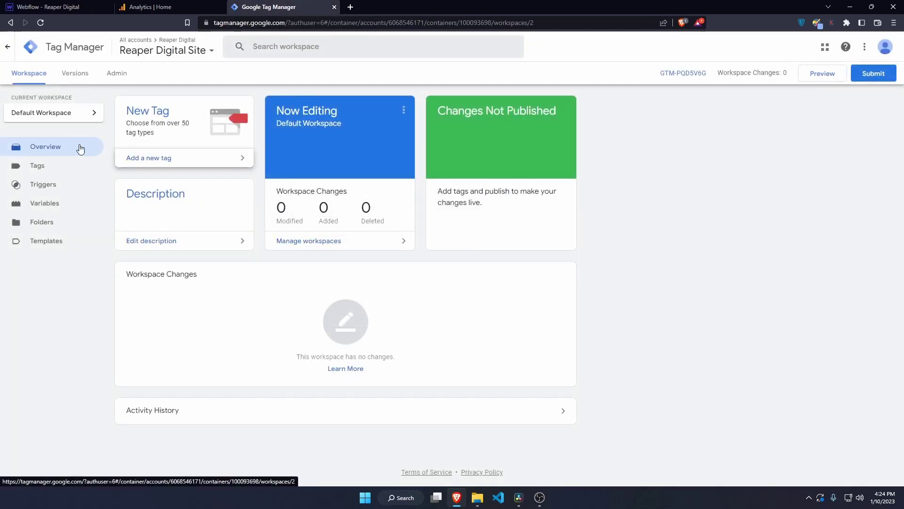
click(34, 166)
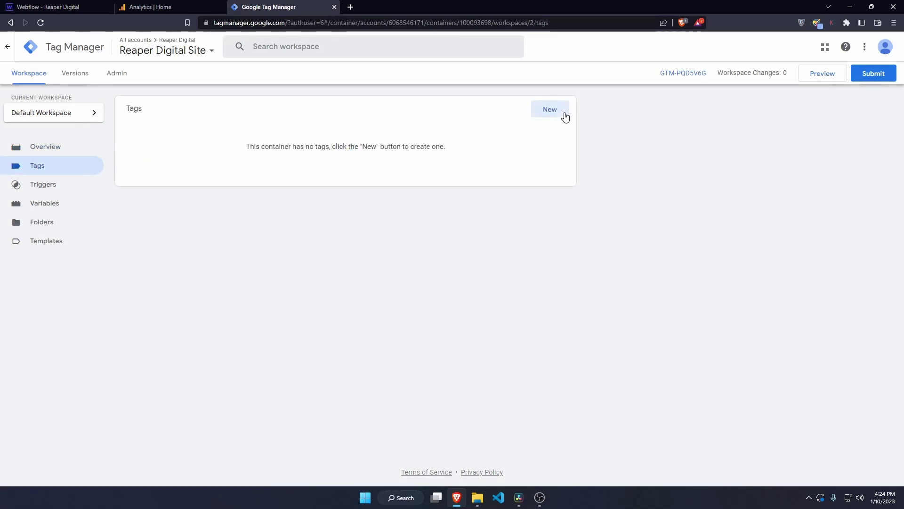
click(549, 110)
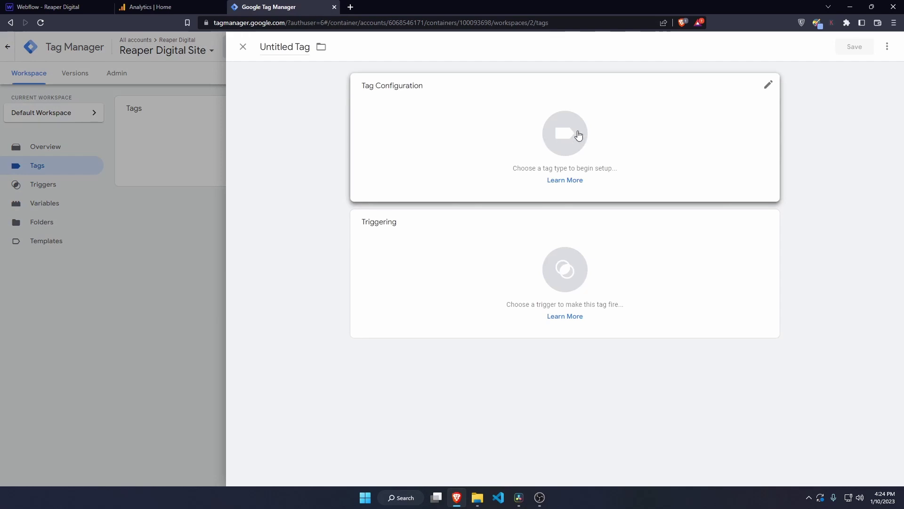
double_click(284, 47)
key(ctrl+a)
text(F)
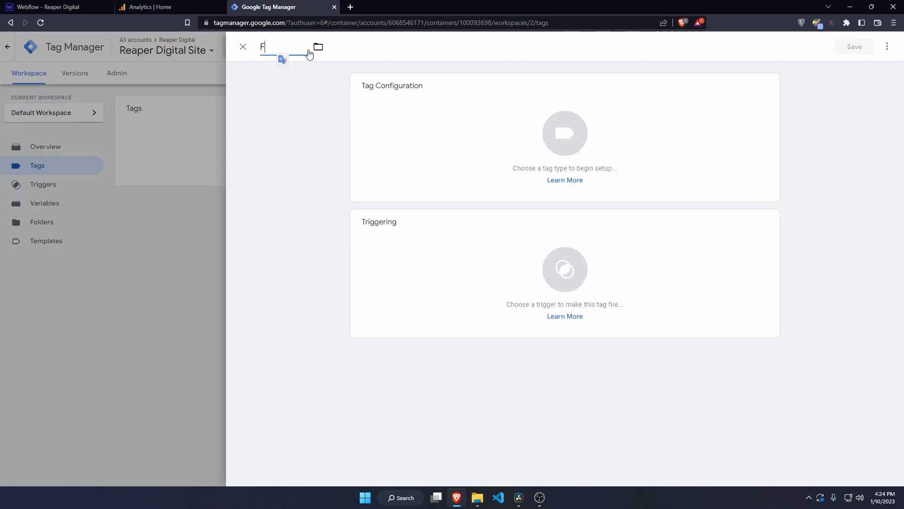
text(orm Submission)
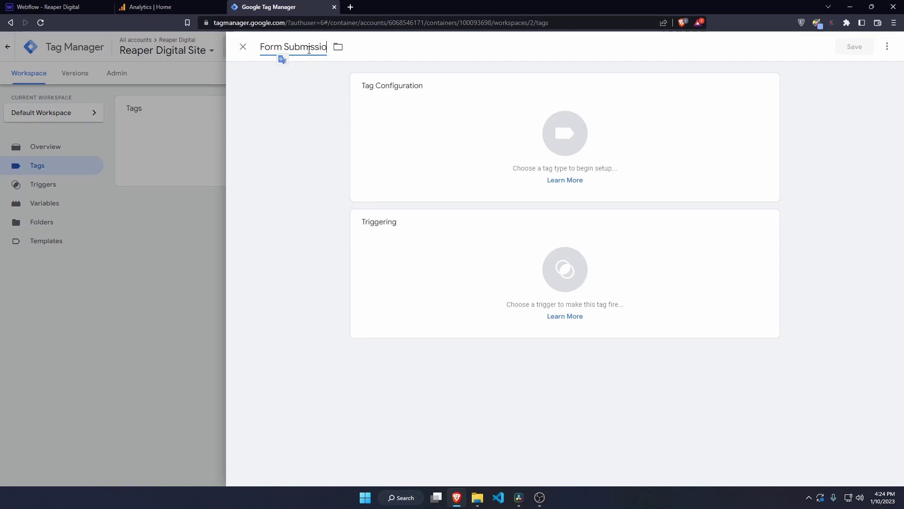
Make the tag a GA4 Event with Configuration Tag set to None - Manually Set ID.
click(681, 122)
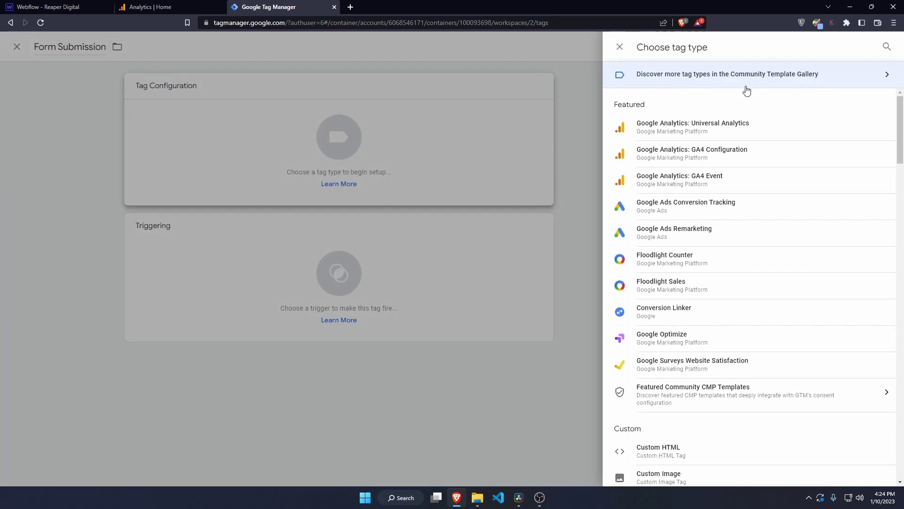
click(736, 184)
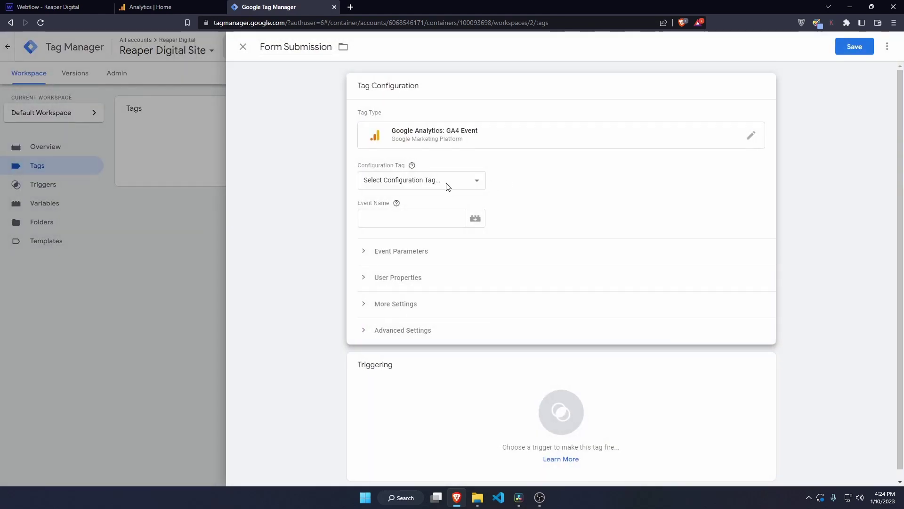
click(413, 180)
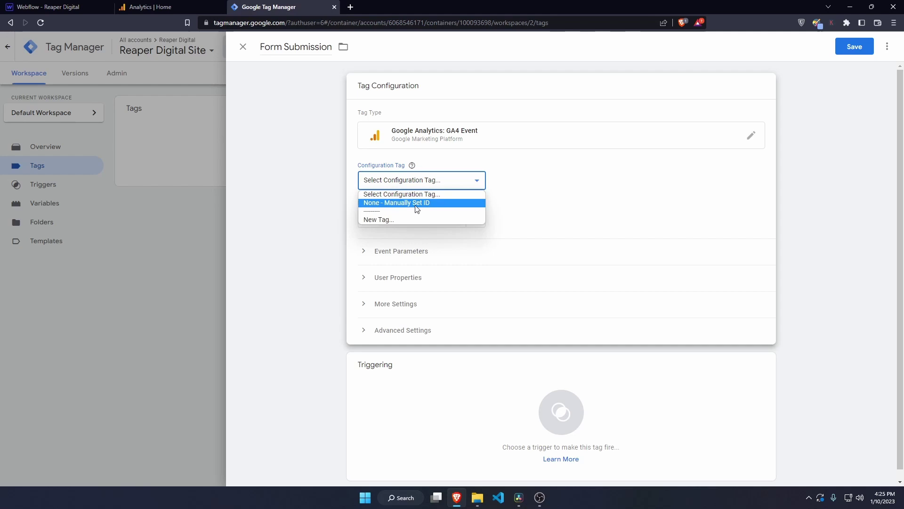
click(417, 203)
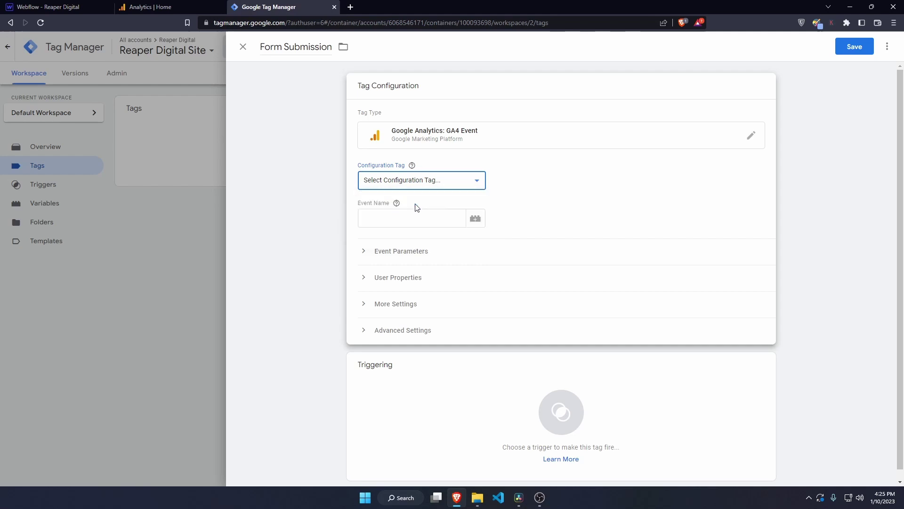
click(175, 9)
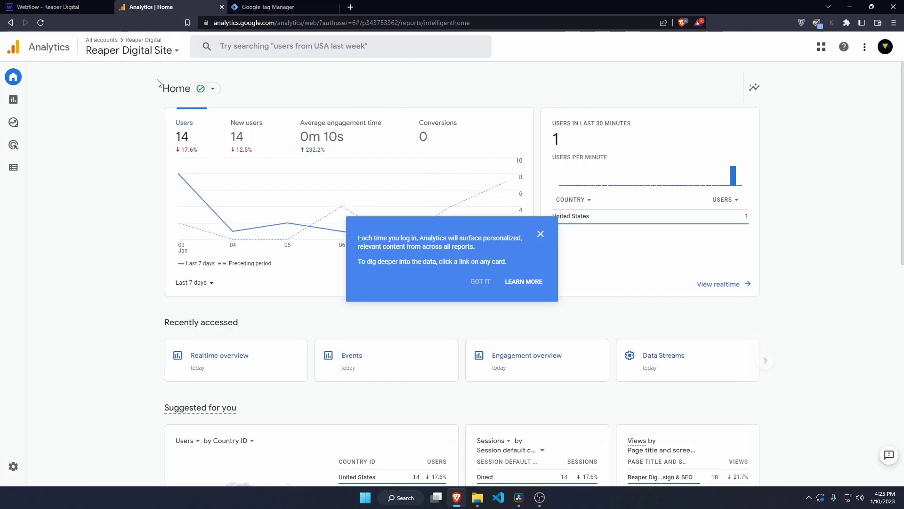
Copy the Measurement ID from the Reaper Digital Site stream under Admin > Data Streams.
click(136, 50)
click(468, 87)
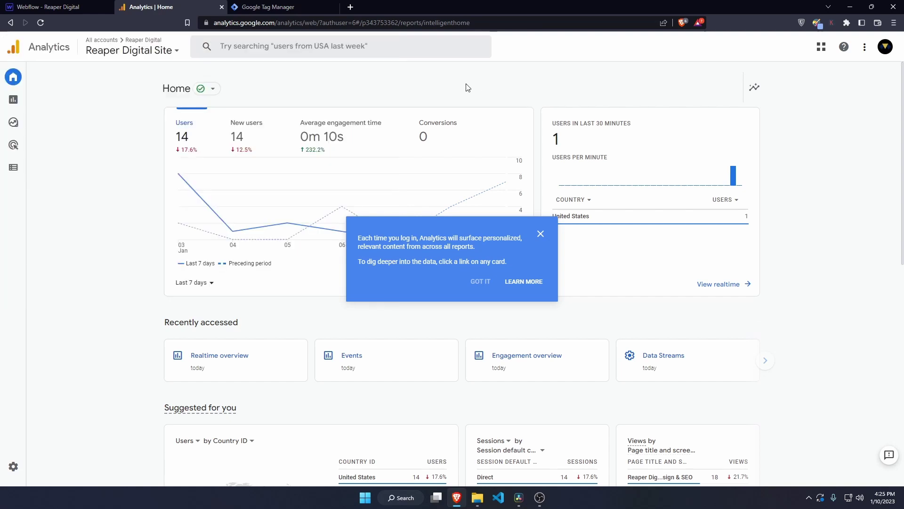
click(13, 466)
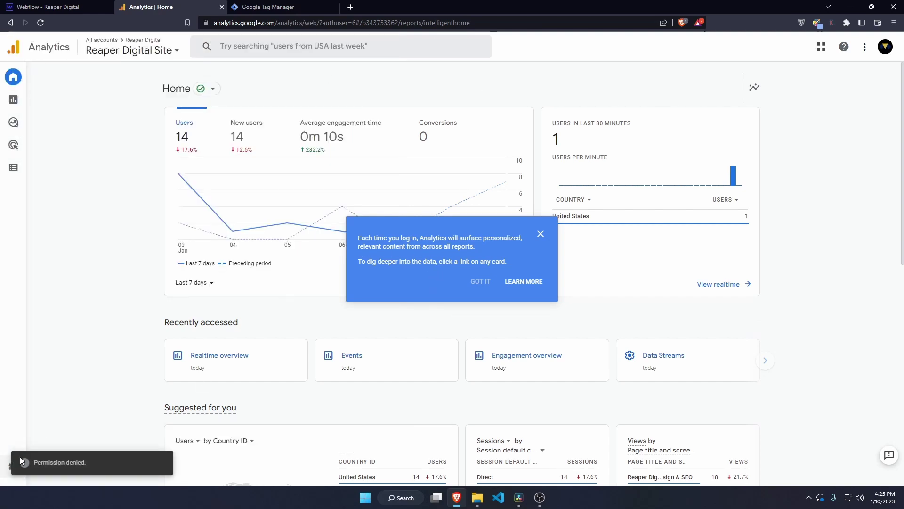
click(33, 169)
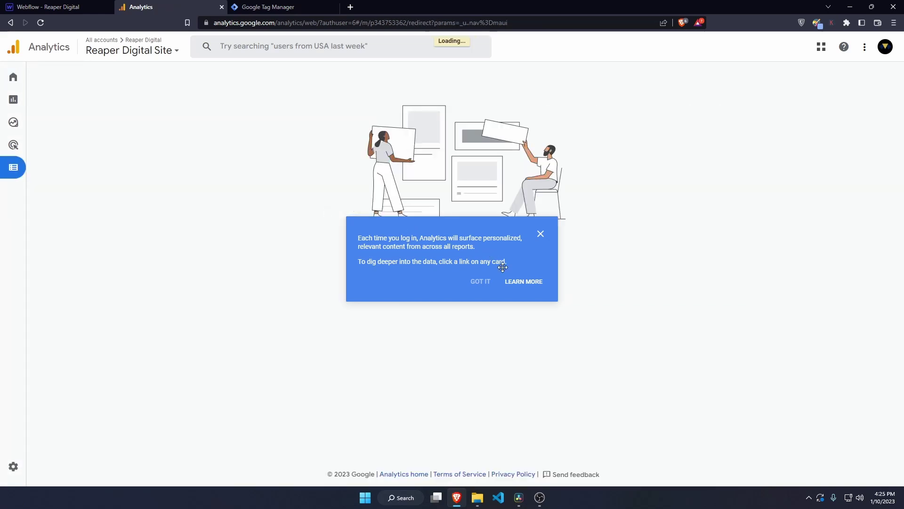
click(540, 234)
click(466, 289)
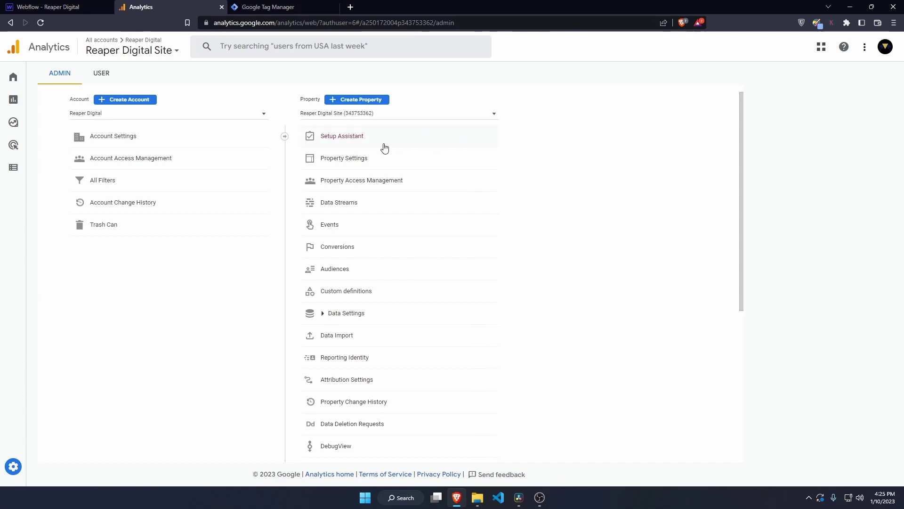
click(369, 210)
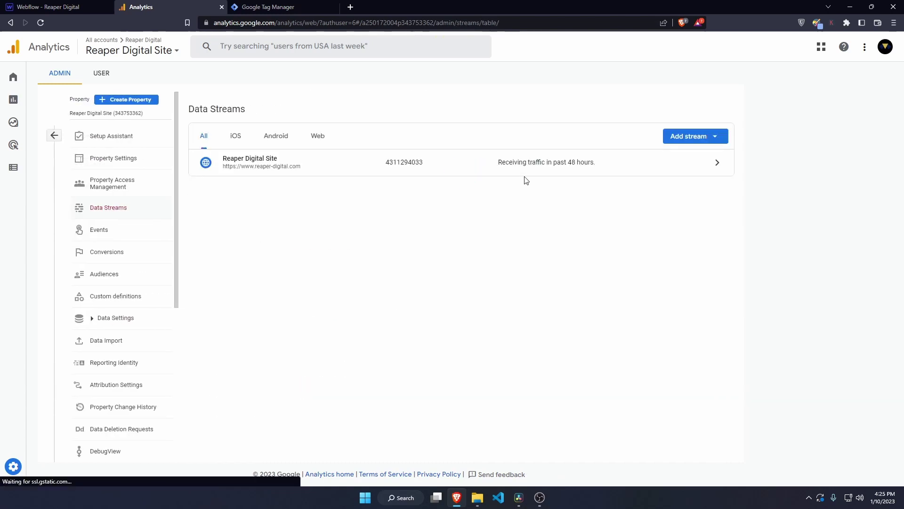
click(711, 165)
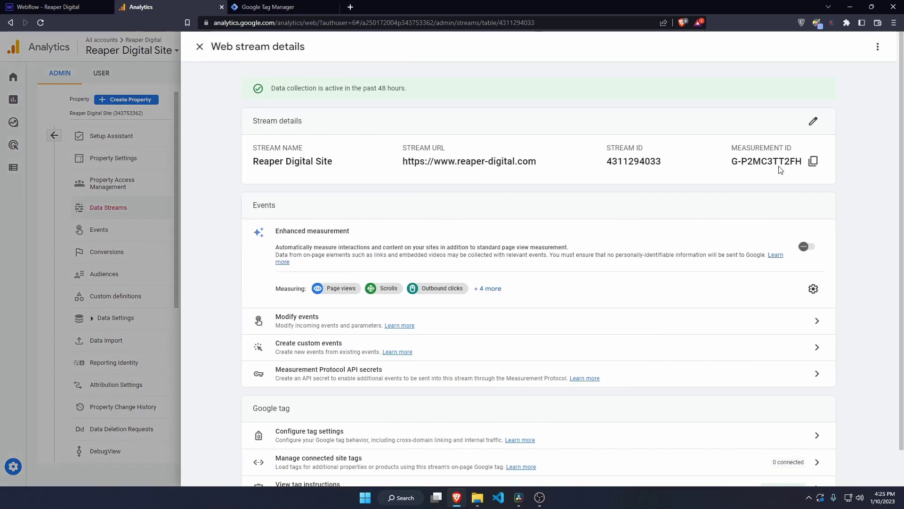
click(814, 165)
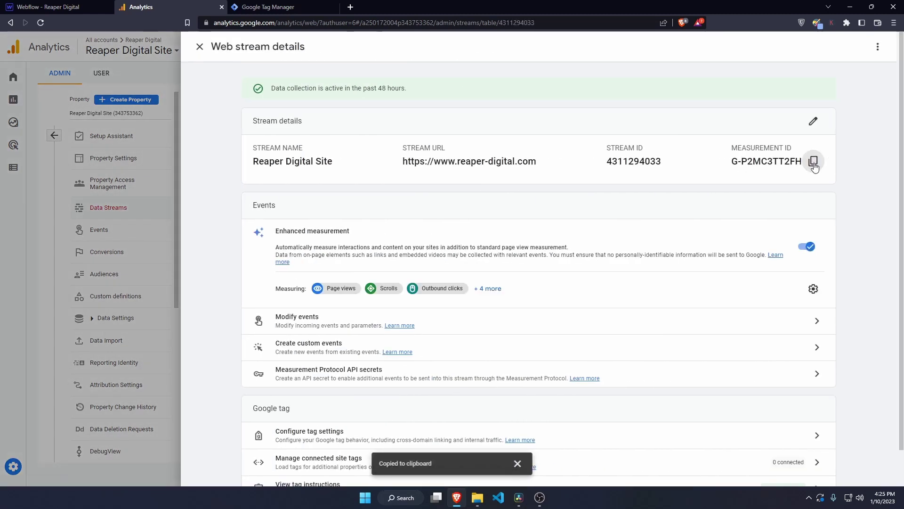
Enter the copied Measurement ID and event name form_submit in the Form Submission tag.
click(278, 8)
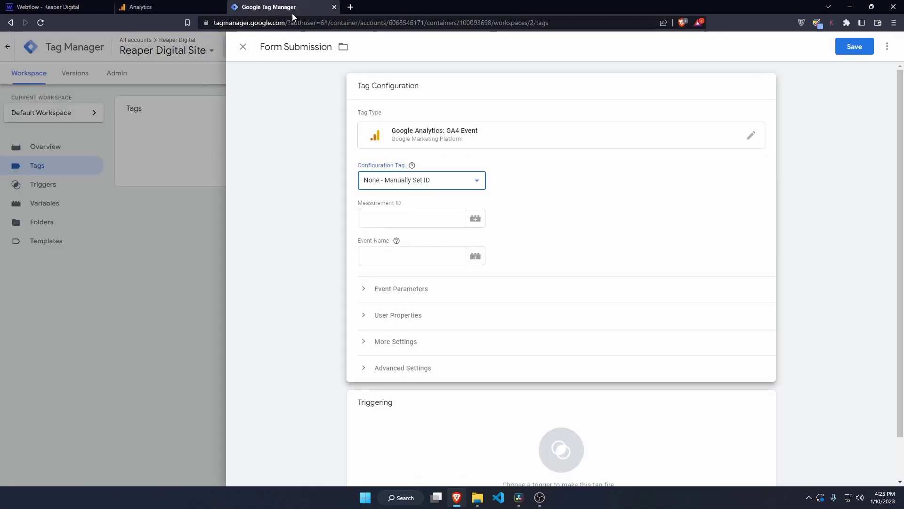
click(400, 221)
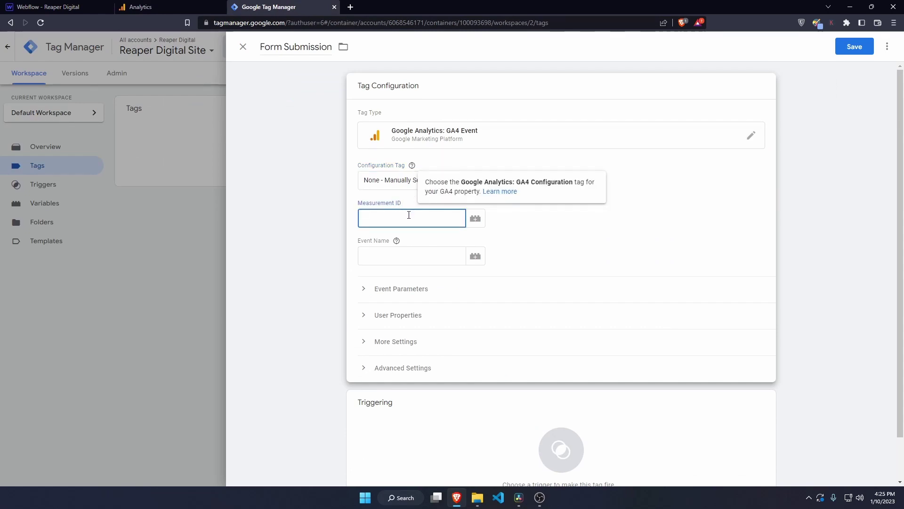
key(ctrl+v)
click(384, 257)
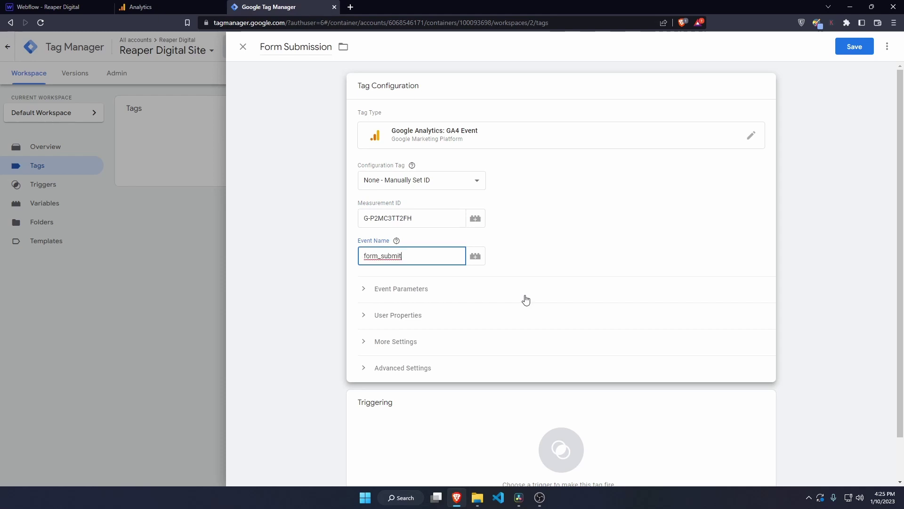
click(304, 259)
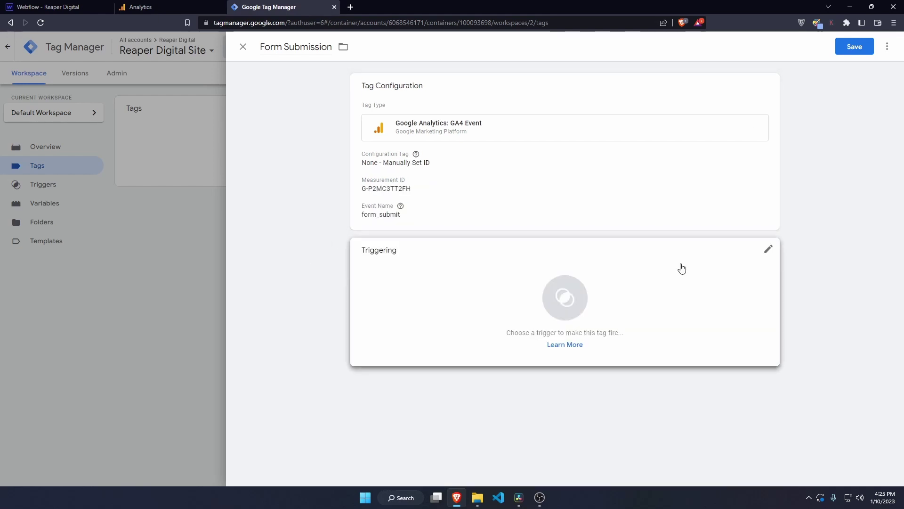
Add a new trigger to the tag and name it 'Form Submission Trigger'.
click(769, 254)
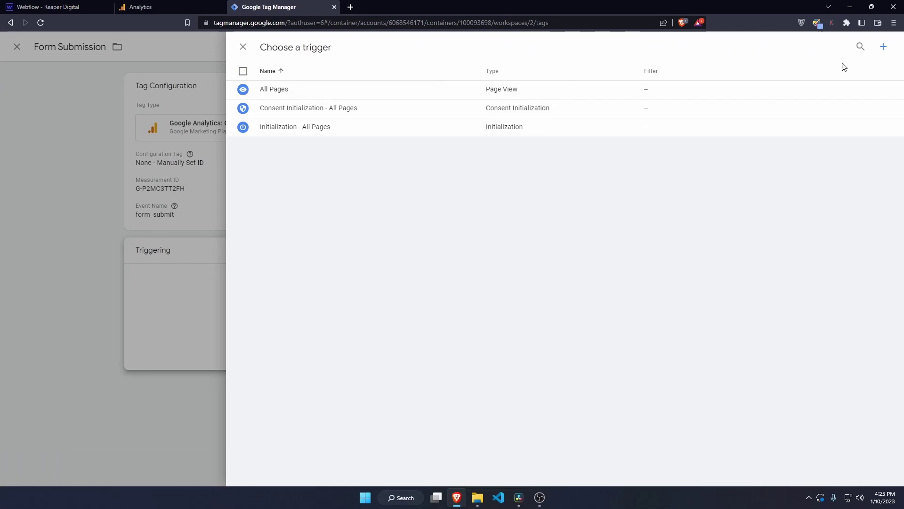
click(884, 48)
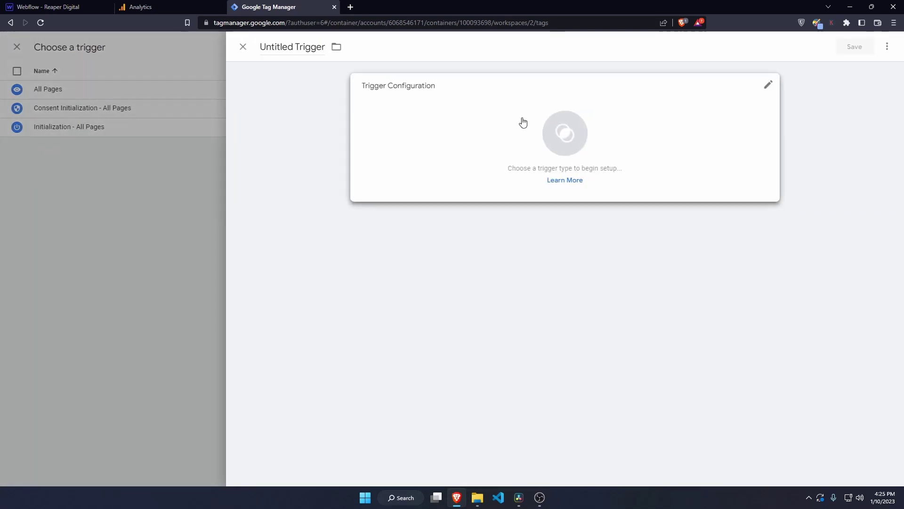
click(314, 49)
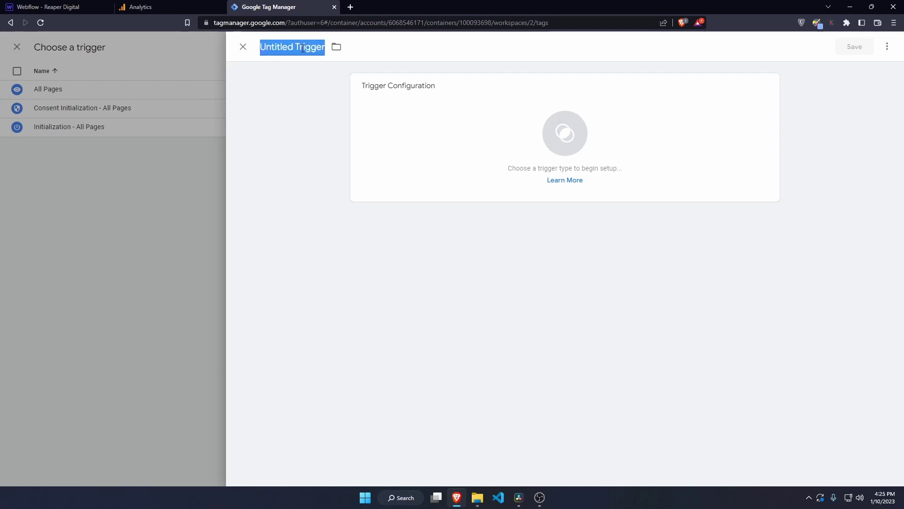
text(Form Sub)
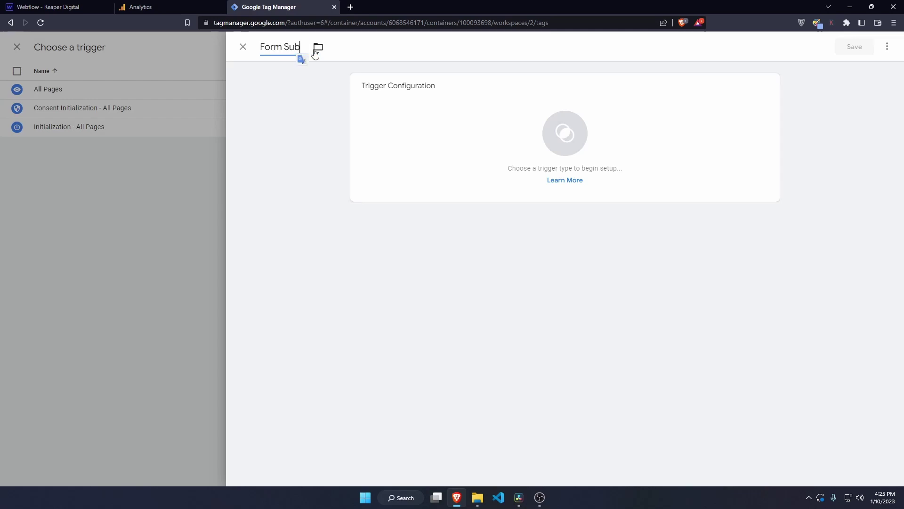
text(mission Trigger)
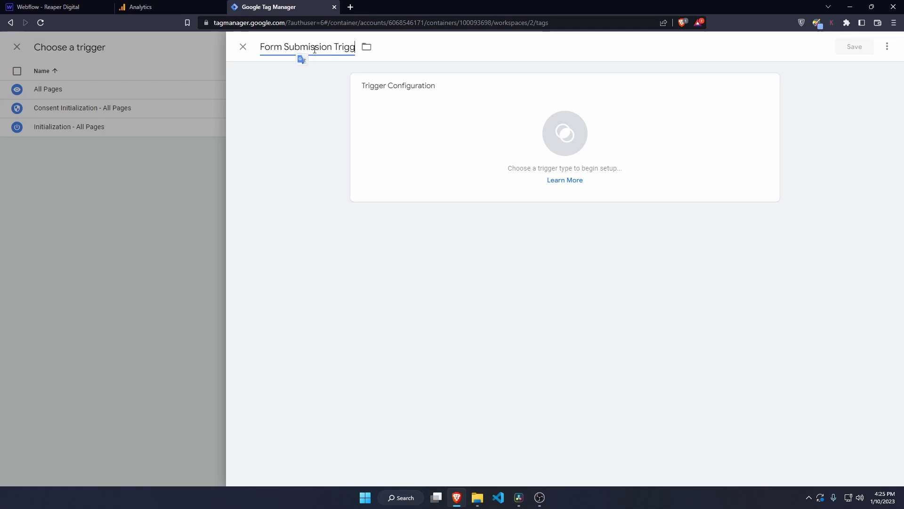
click(329, 144)
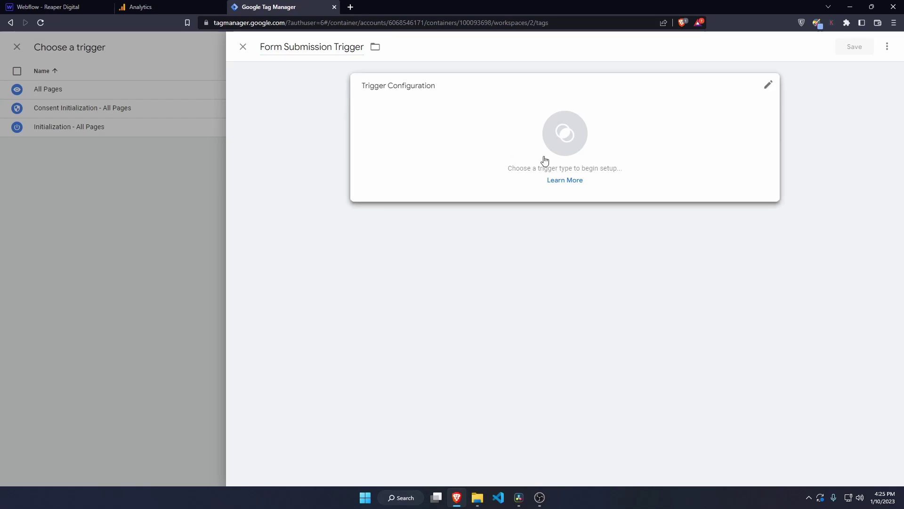
Make it a Form Submission trigger on Some Forms with a Page URL contains condition.
click(769, 87)
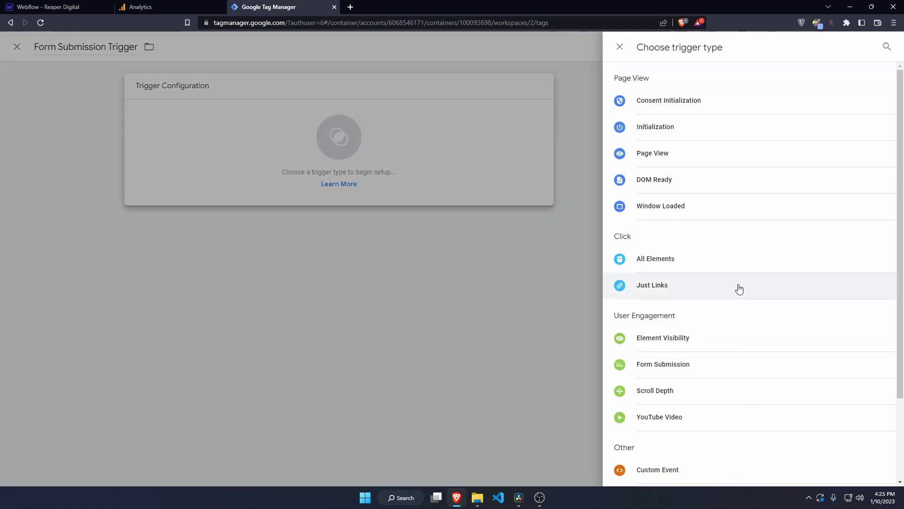
click(706, 366)
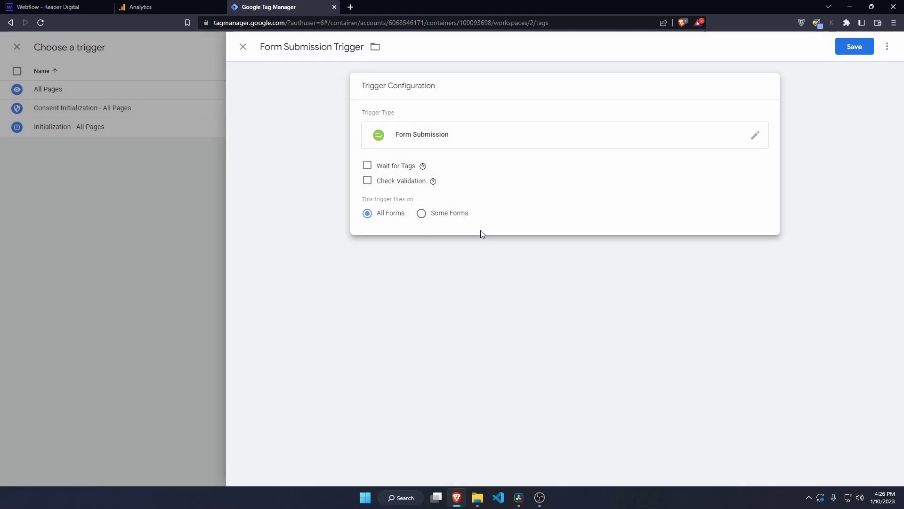
click(422, 216)
click(426, 258)
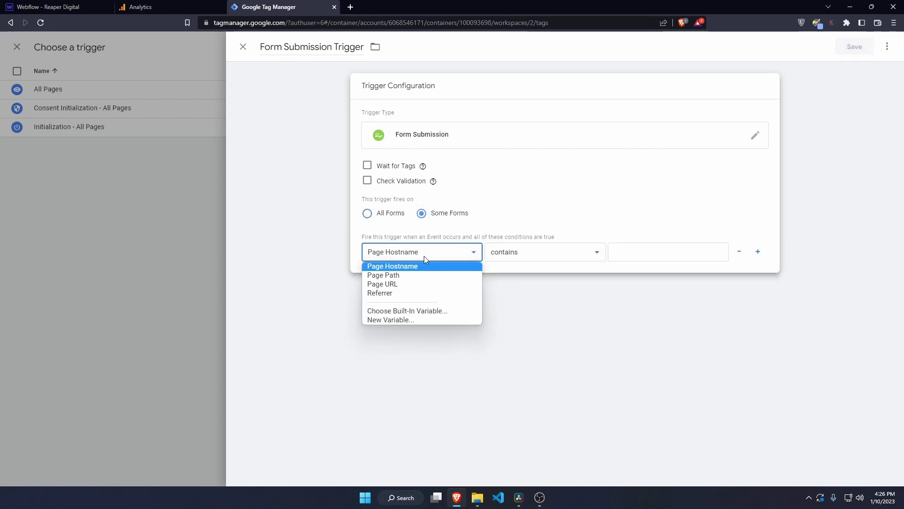
click(419, 284)
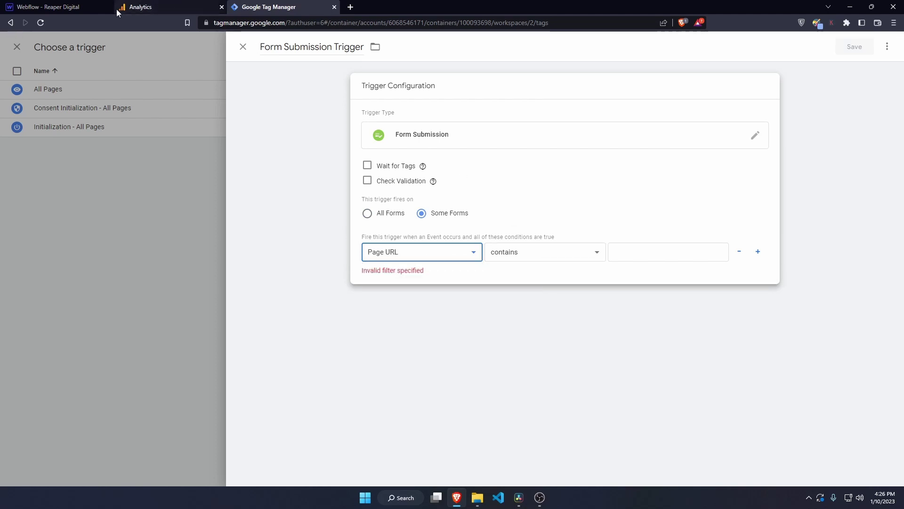
click(350, 7)
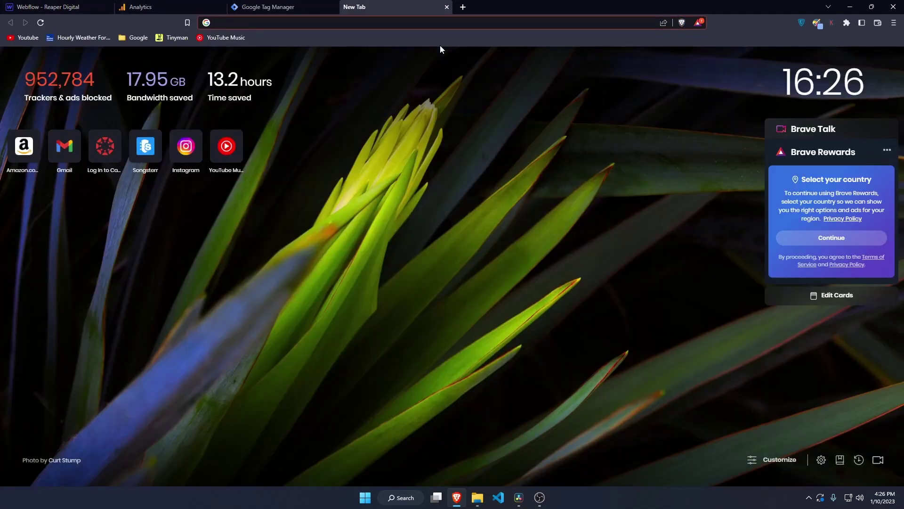
Load reaper-digital.com, open Company > Contact Us, and select 'contact-us' in the address.
text(reaper-digital.com)
key(Return)
mouse_move(590, 63)
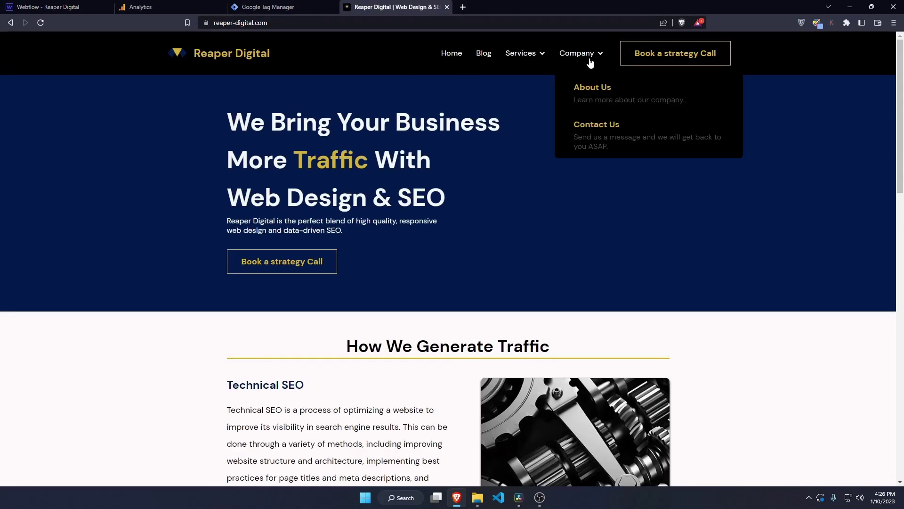
click(611, 141)
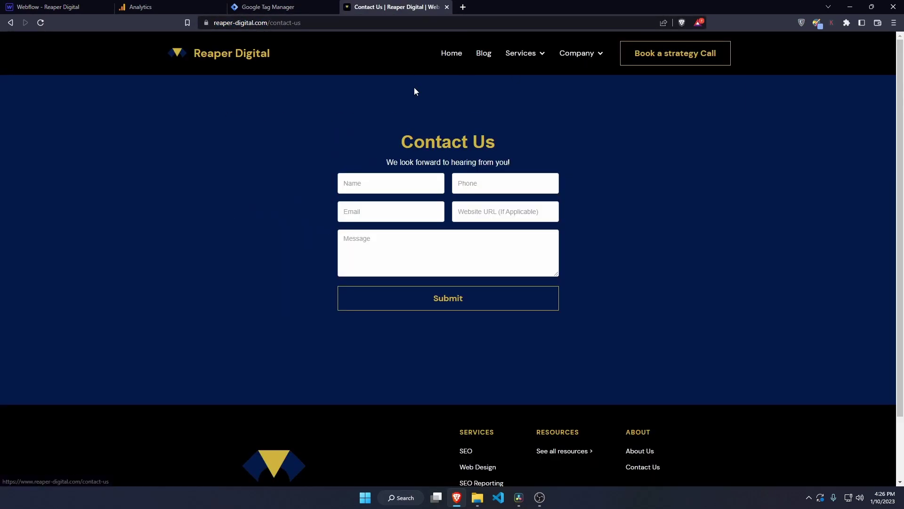
drag(301, 23, 262, 23)
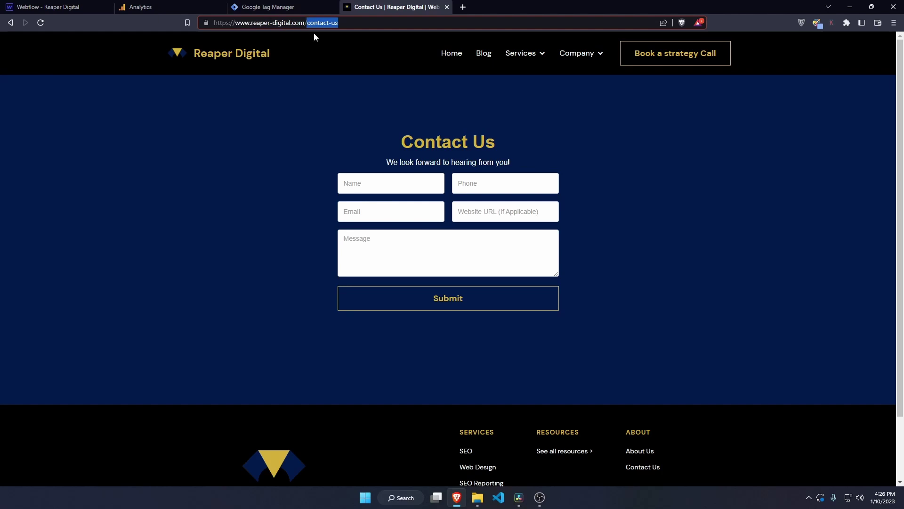
click(268, 7)
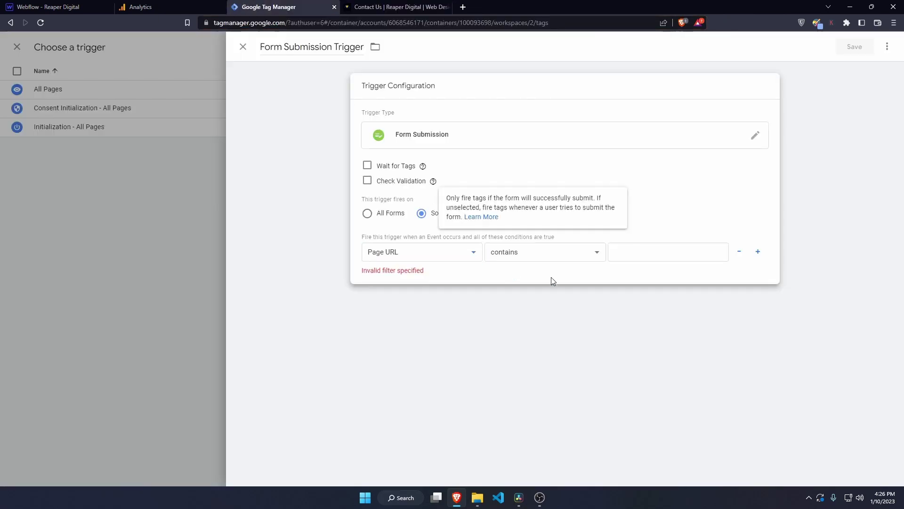
Set the trigger condition to Page URL contains 'contact-us', save the trigger and tag, then start Preview.
click(660, 251)
key(ctrl+v)
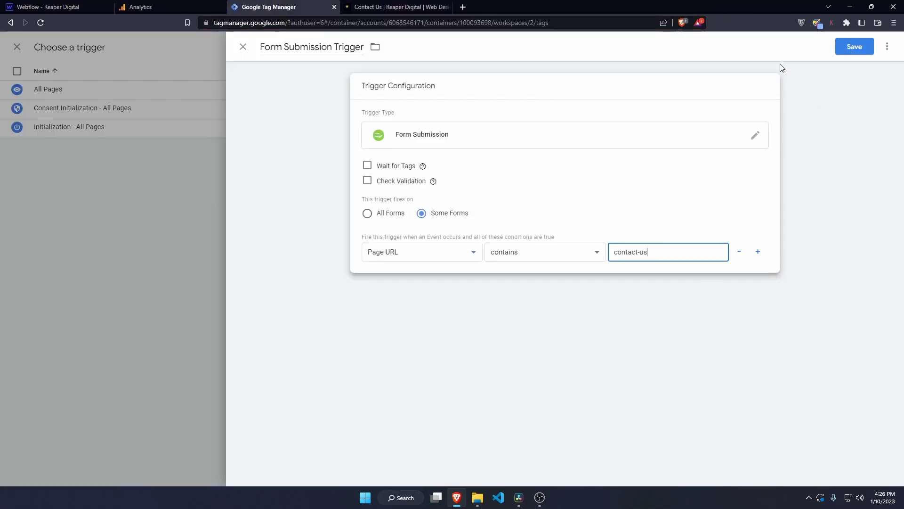
click(854, 46)
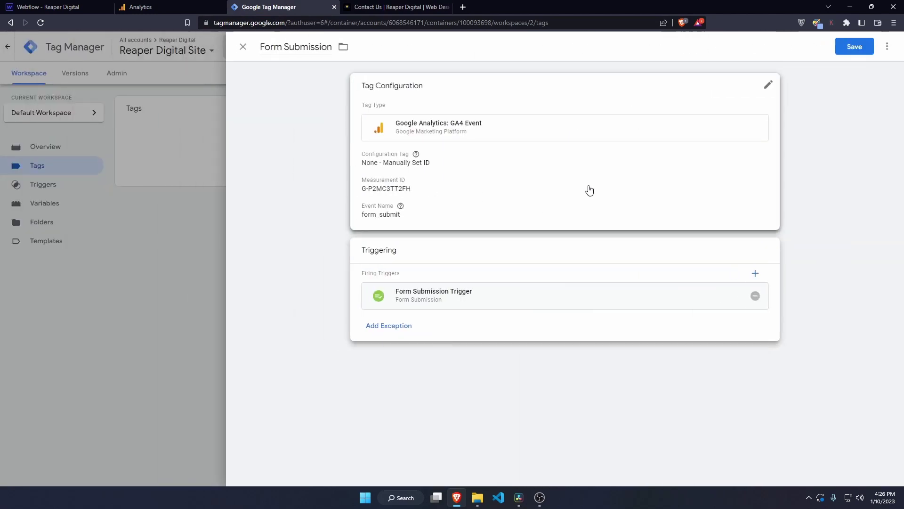
click(843, 49)
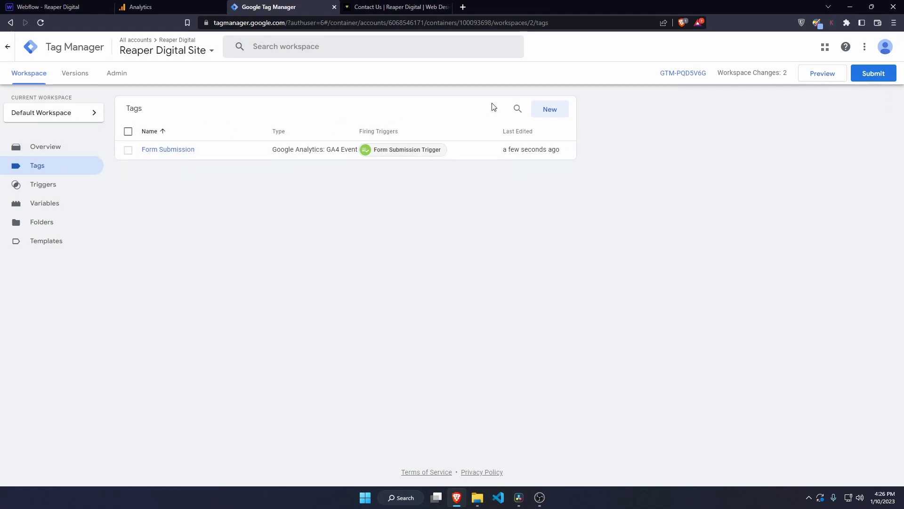
click(817, 77)
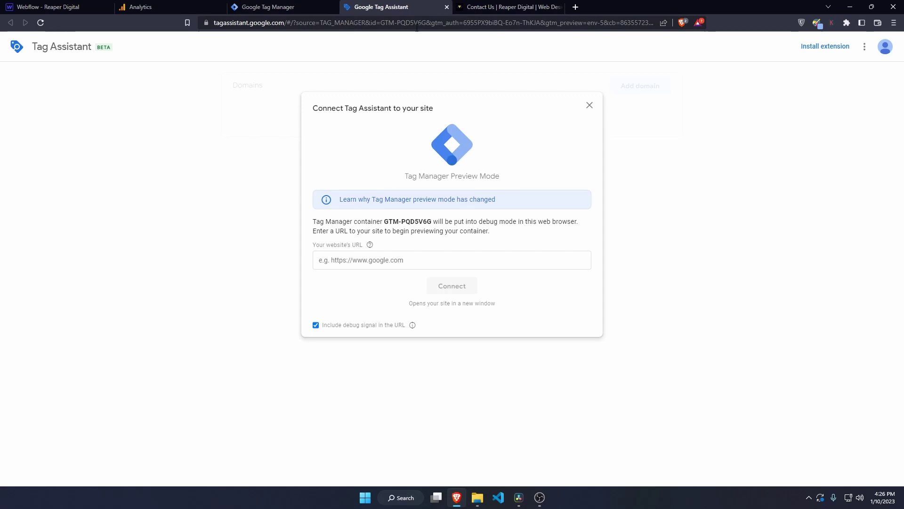
Connect the Tag Assistant preview to the reaper-digital.com website.
click(405, 259)
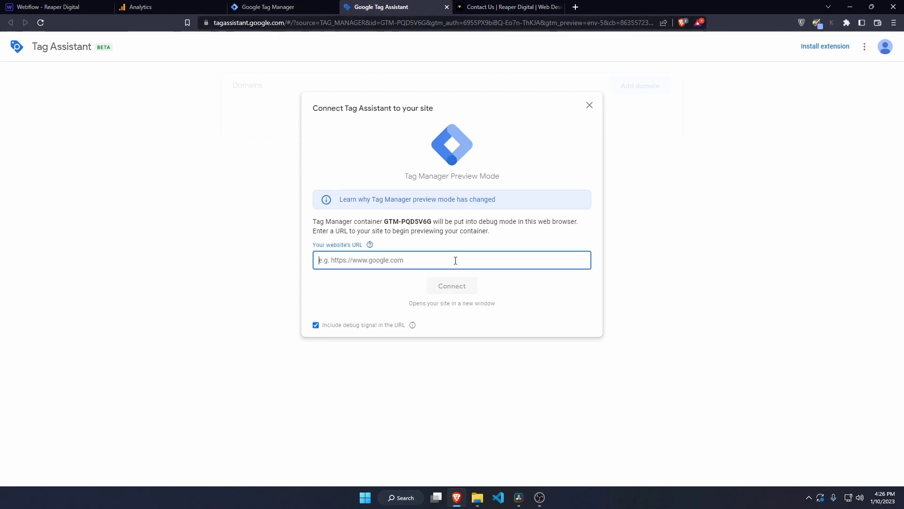
text(https:/)
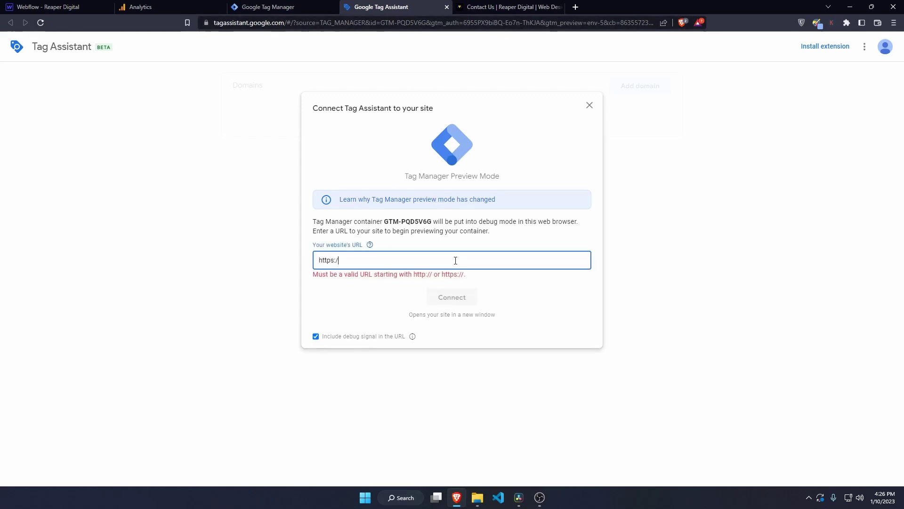
text(/www.reaper-digital.com)
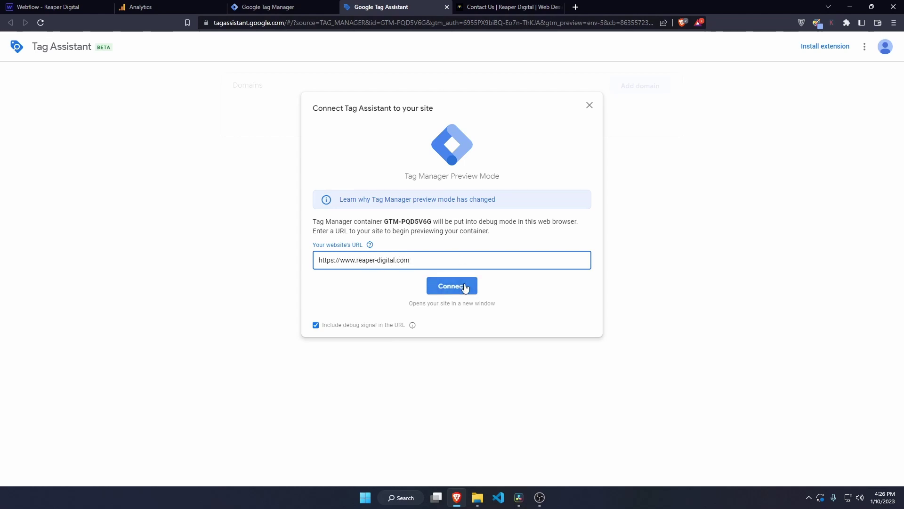
click(464, 288)
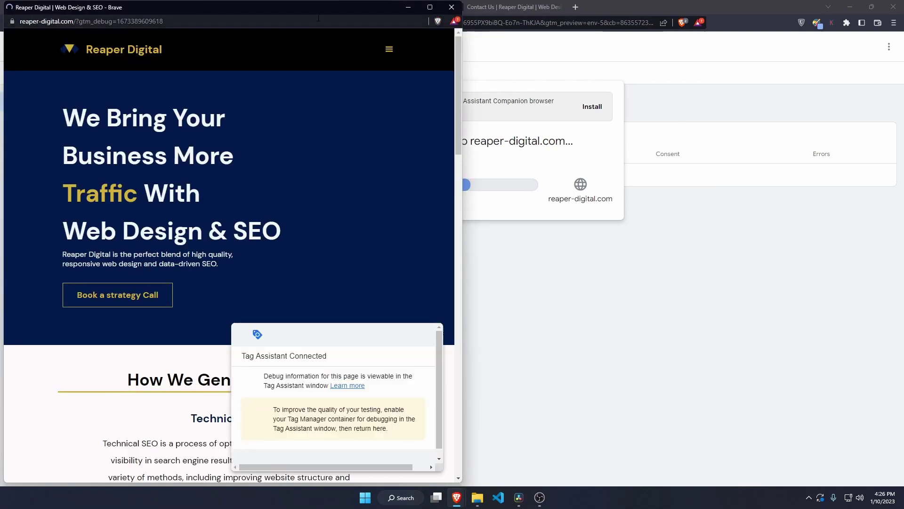
Arrange the debug site window, dismiss the Connected confirmation, and bring the Reaper Digital site forward.
drag(299, 12, 382, 13)
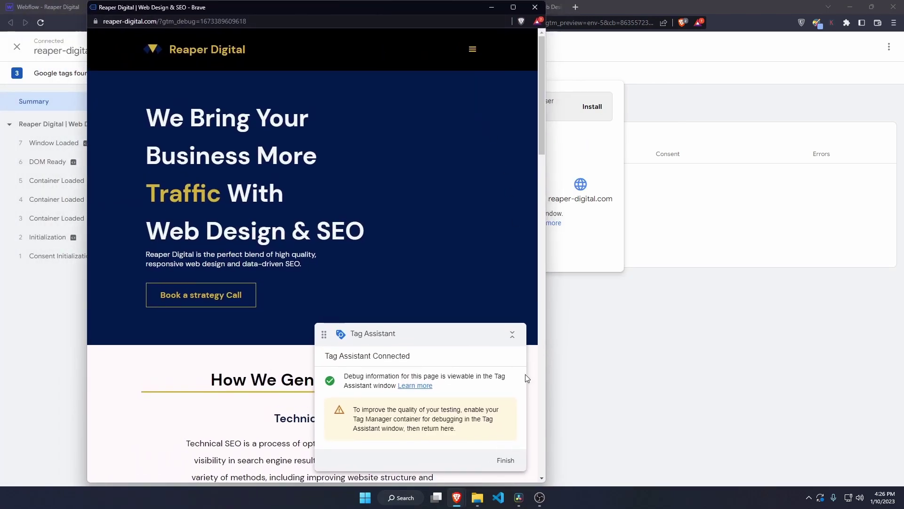
click(513, 7)
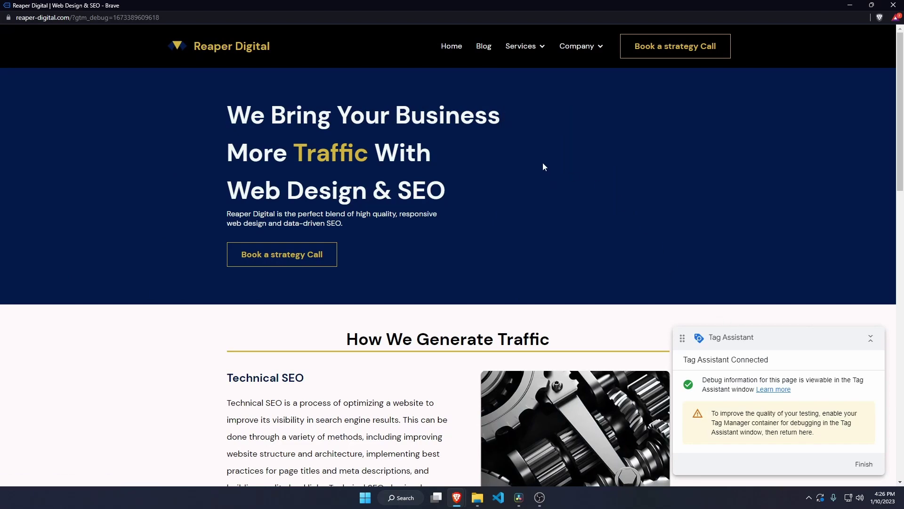
click(849, 7)
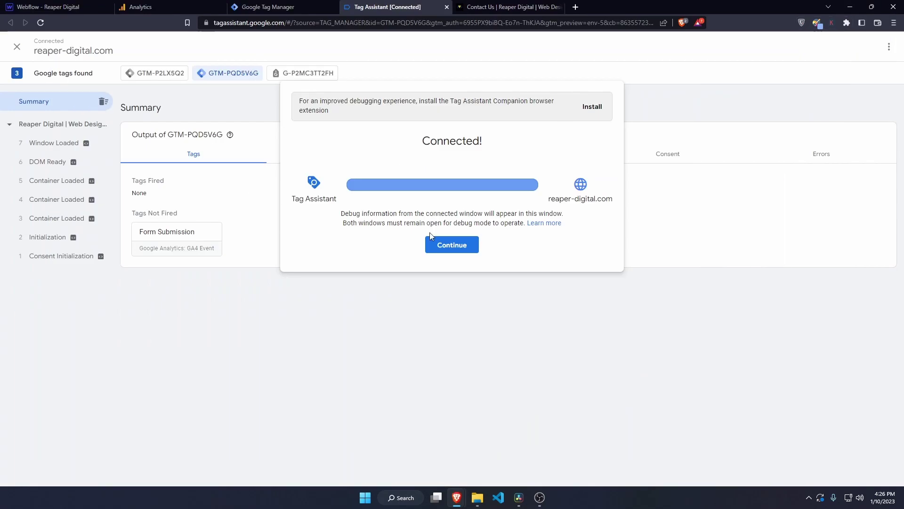
click(451, 245)
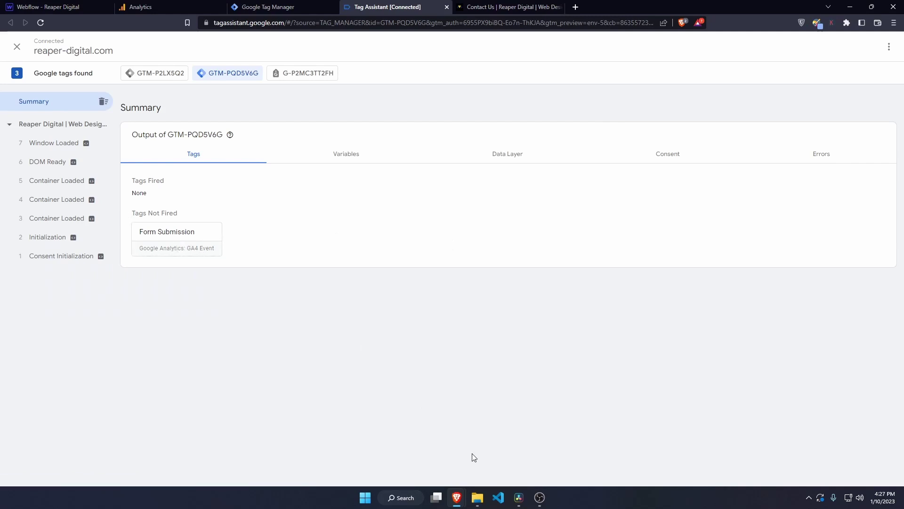
click(457, 500)
click(494, 457)
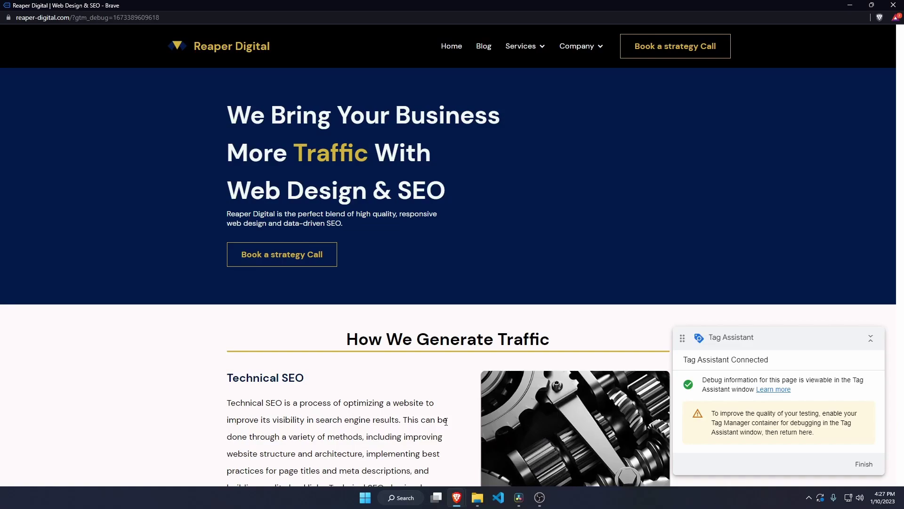
Submit the Contact Us form with name 'Test', a test phone and e-mail, and message 'Testing'.
mouse_move(575, 46)
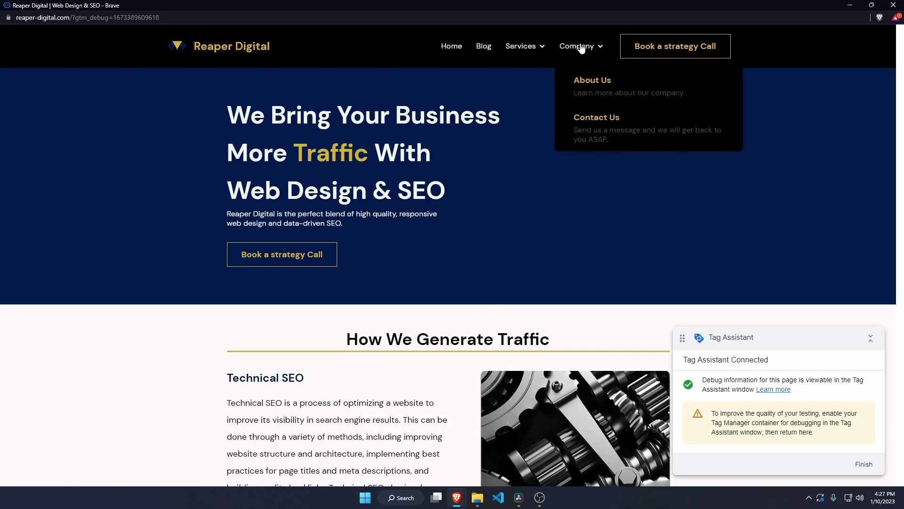
click(603, 121)
click(392, 176)
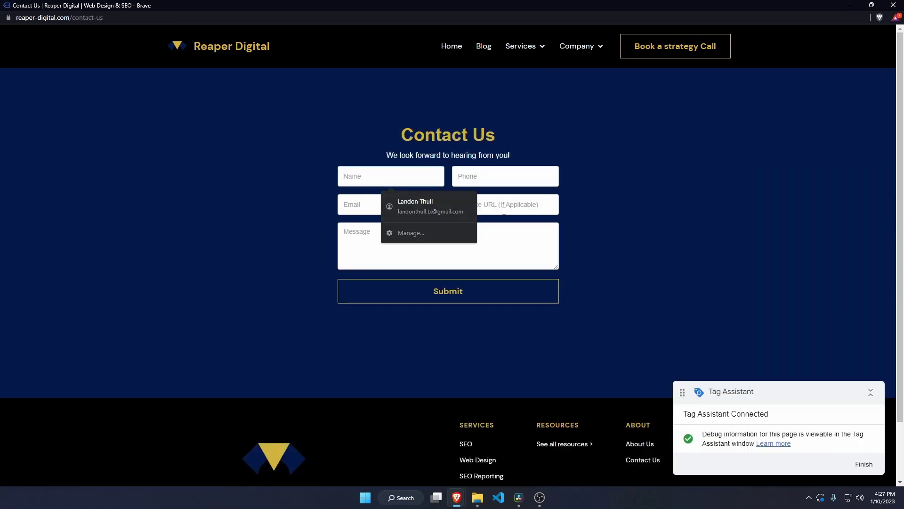
text(Test)
key(Tab)
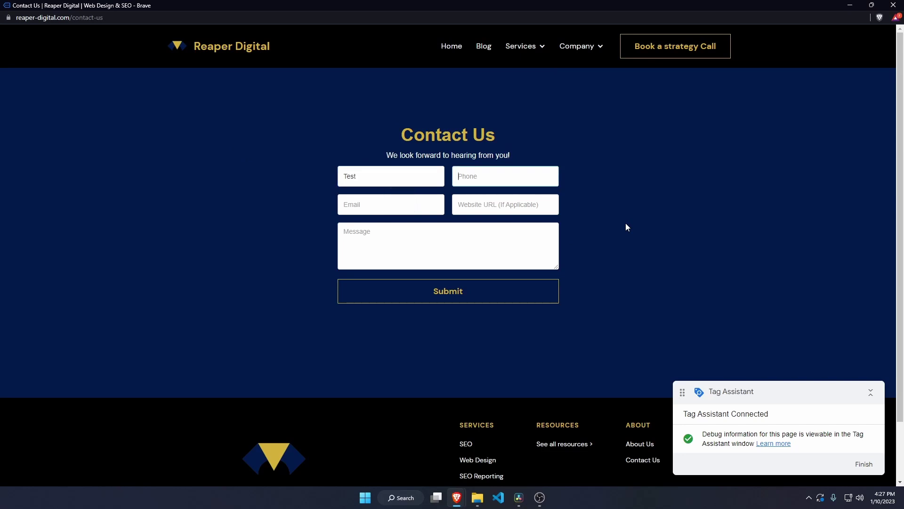
text(1111111111)
key(Tab)
text(test@tes)
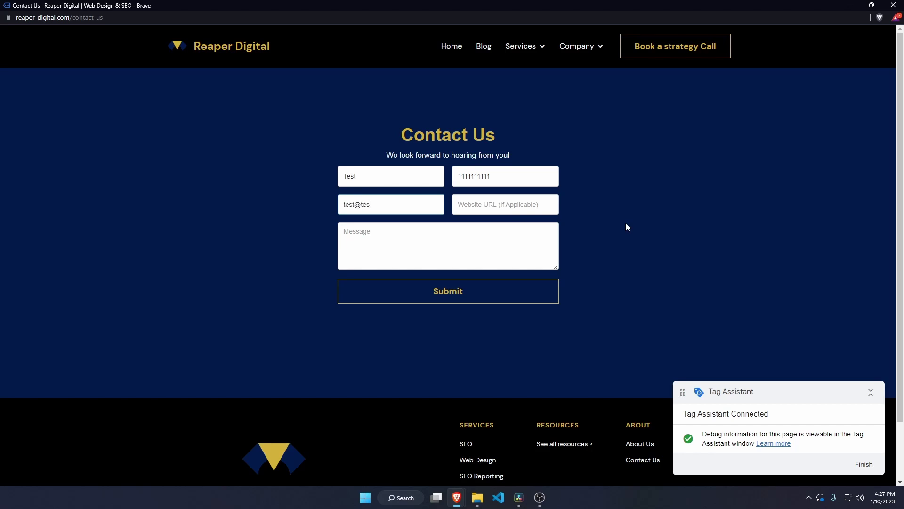
text(t.com)
key(Tab)
key(Tab)
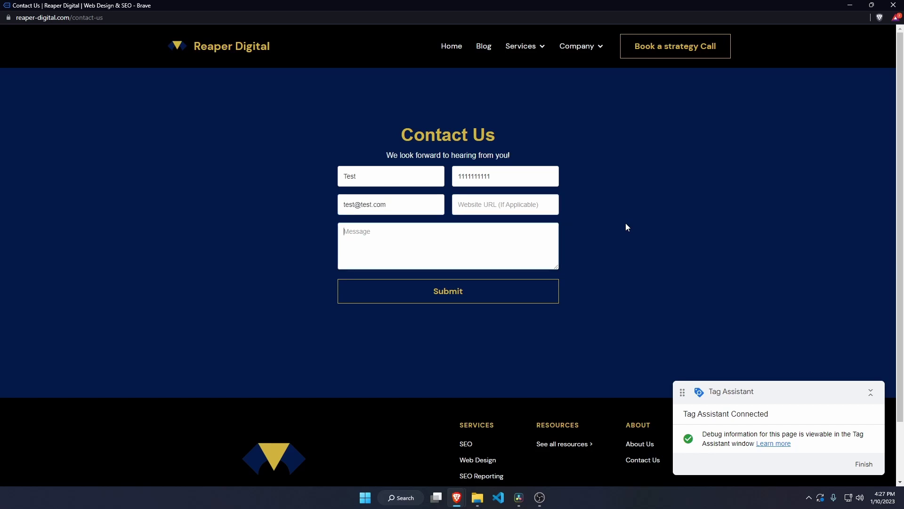
text(Testing)
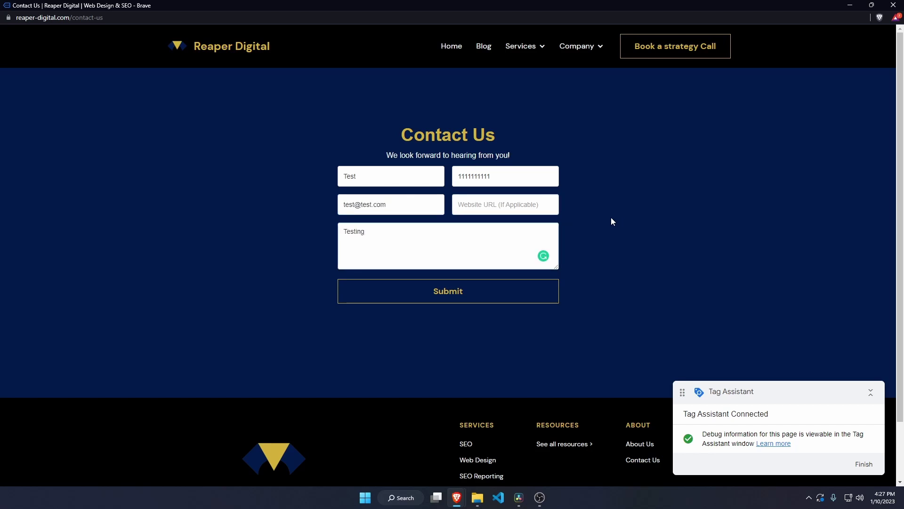
click(497, 297)
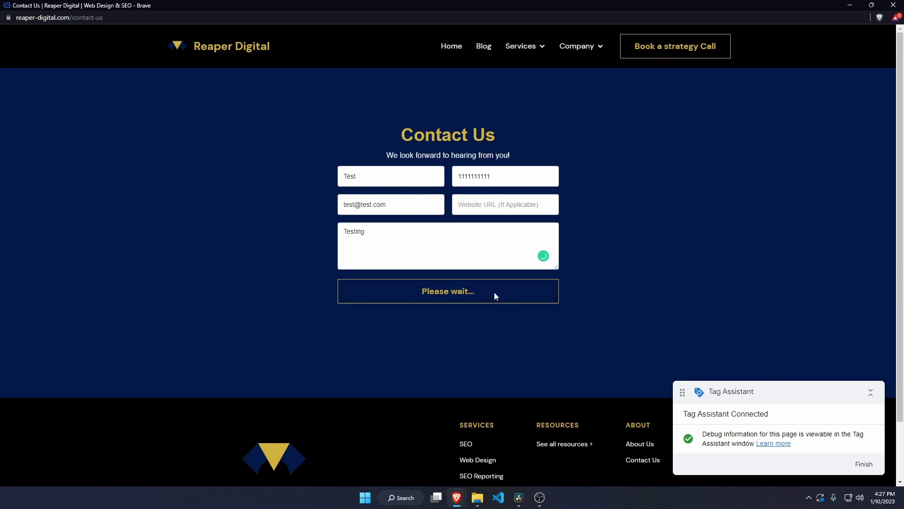
Confirm Form Submission fired once in Tag Assistant, stop debugging, and close the Tag Assistant tab.
click(850, 6)
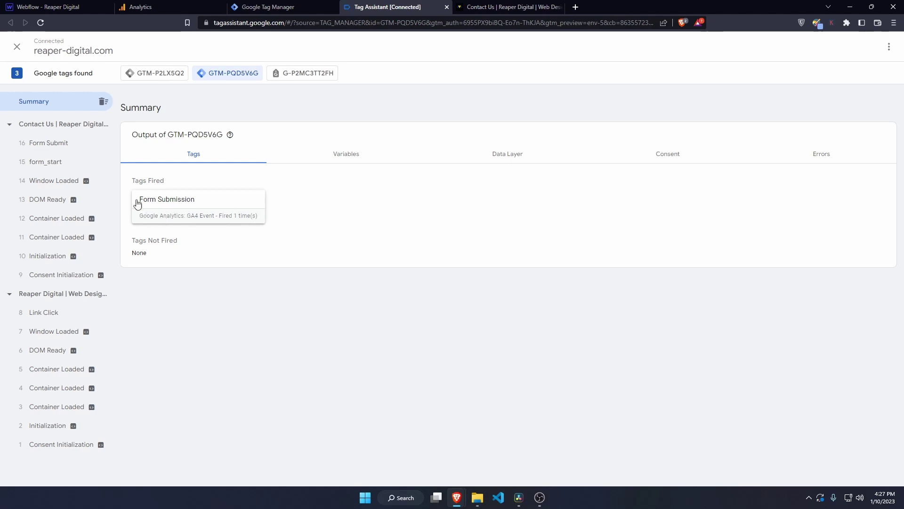
click(17, 46)
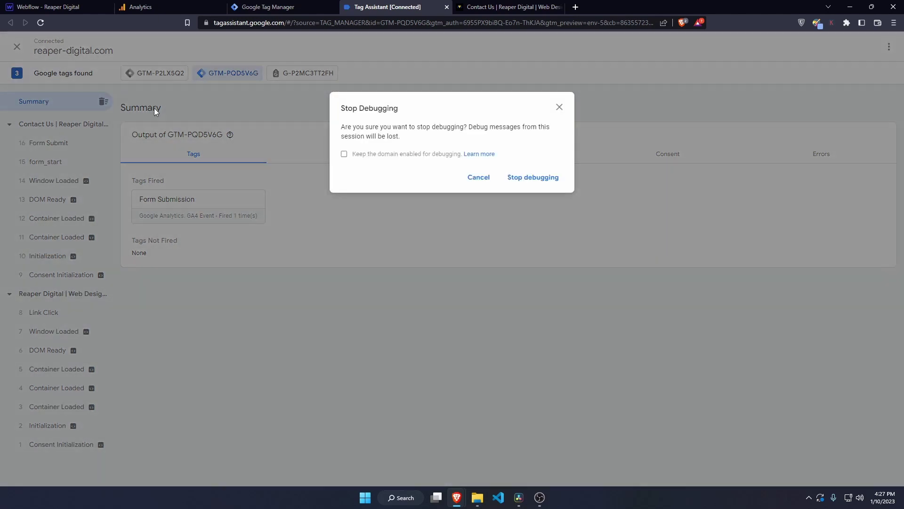
click(517, 178)
key(ctrl+w)
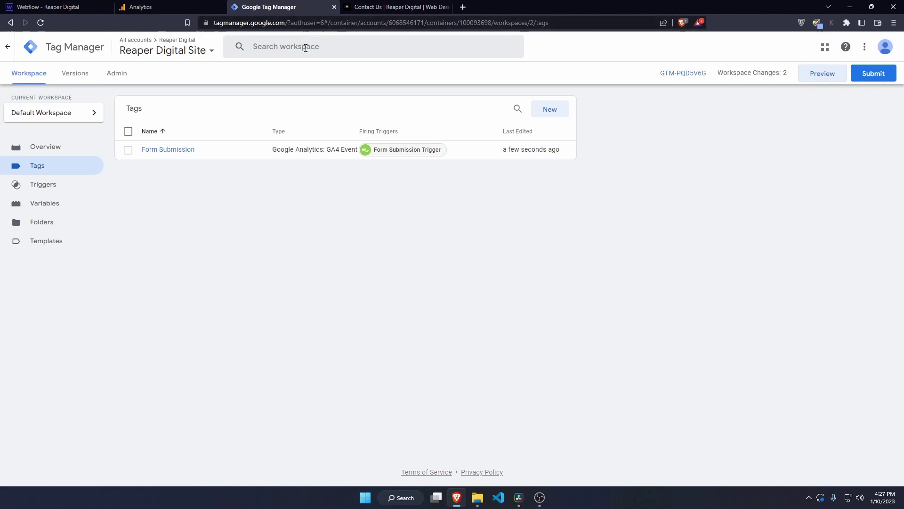
Publish the workspace as version 'Added form tracking' with description 'added form_sub'.
click(876, 76)
click(438, 152)
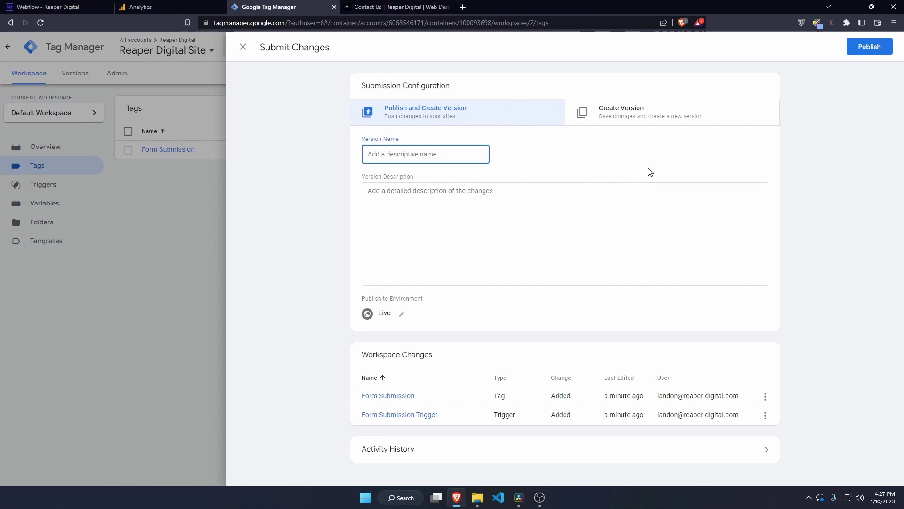
text(Added for)
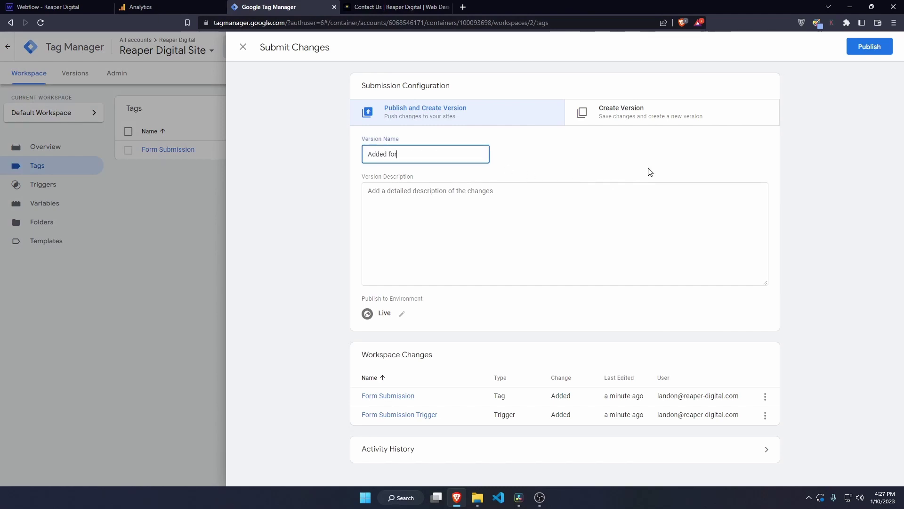
text(m tracking)
key(Tab)
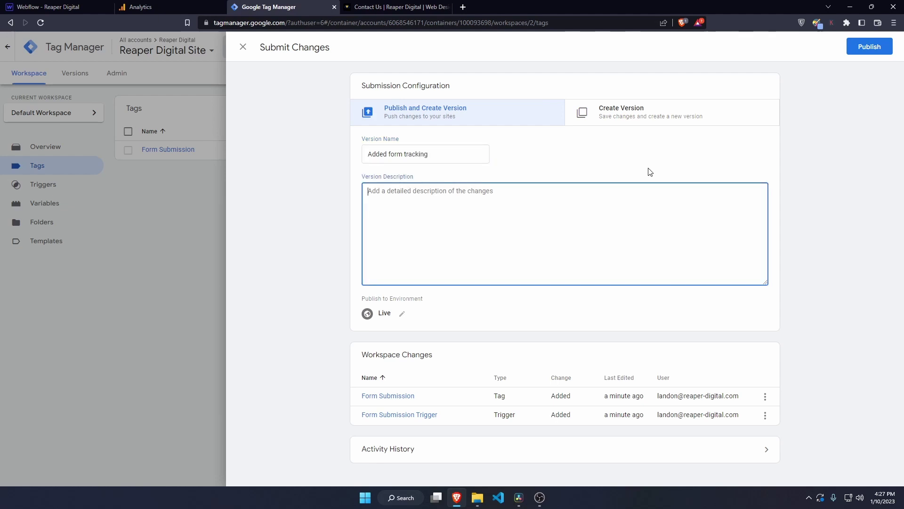
text(added)
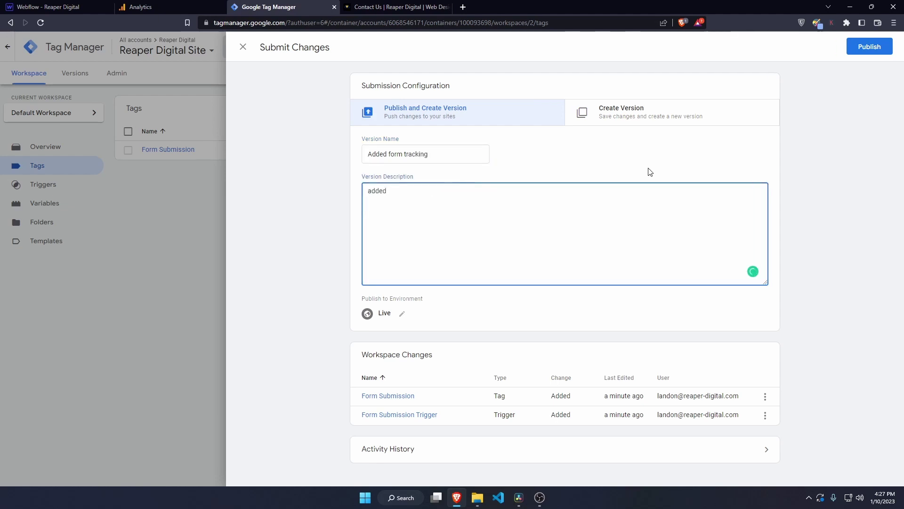
text( form_submit tag)
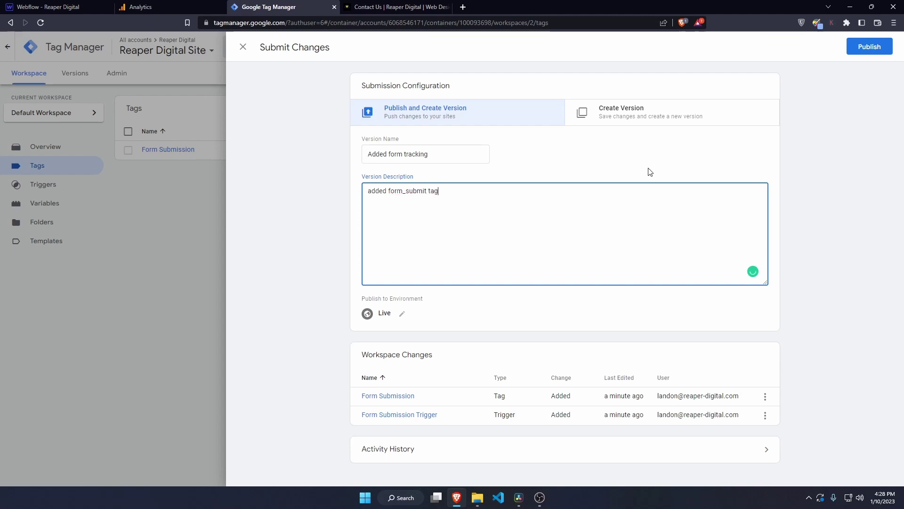
click(848, 177)
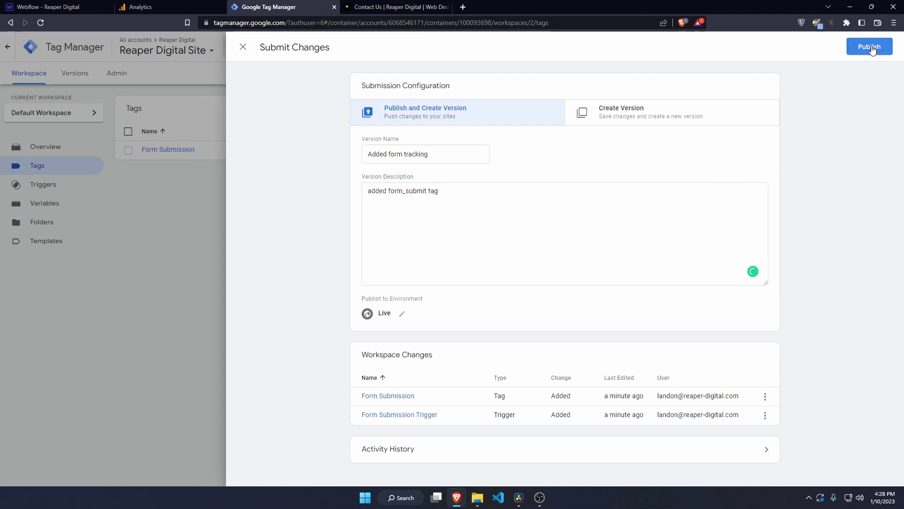
click(870, 47)
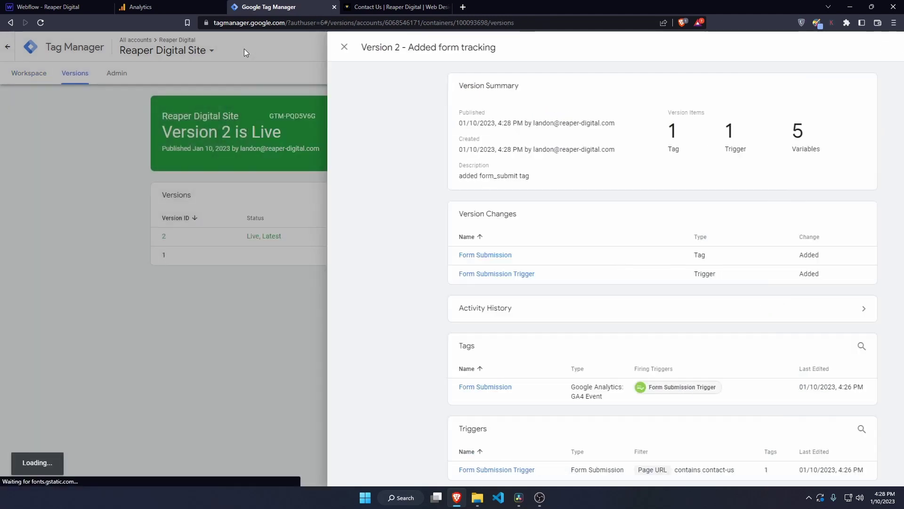
click(244, 49)
Open the Realtime overview report in Google Analytics.
click(168, 6)
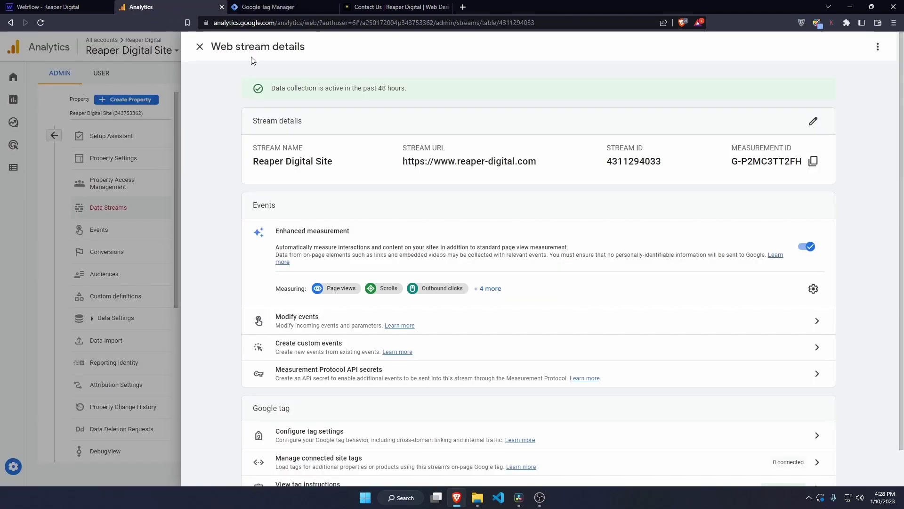
click(199, 46)
mouse_move(6, 104)
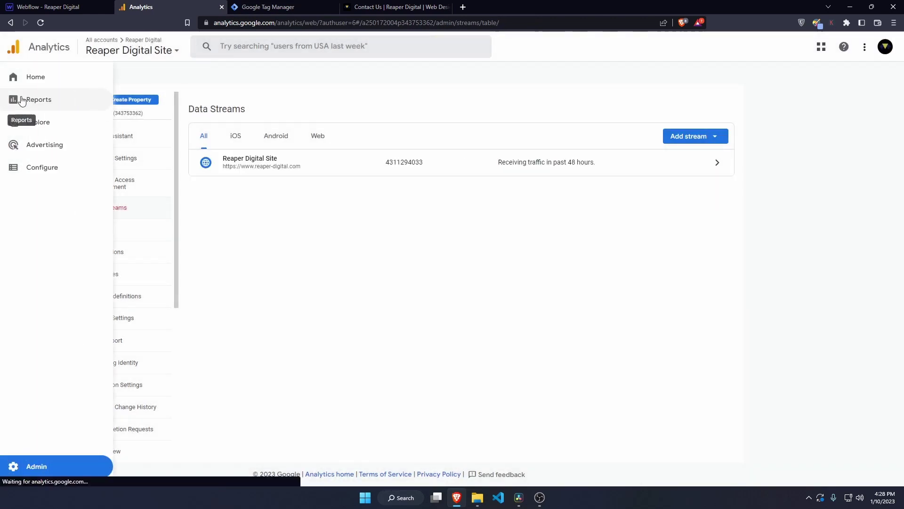
click(36, 77)
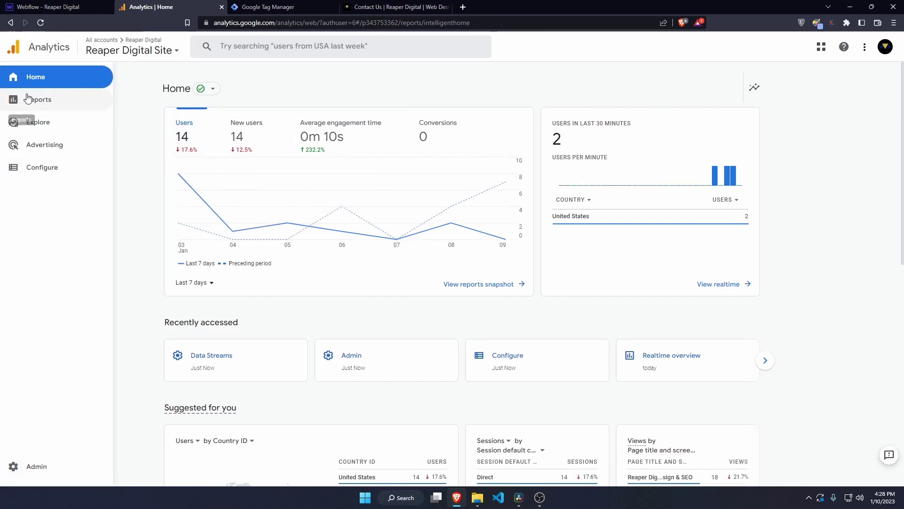
click(29, 99)
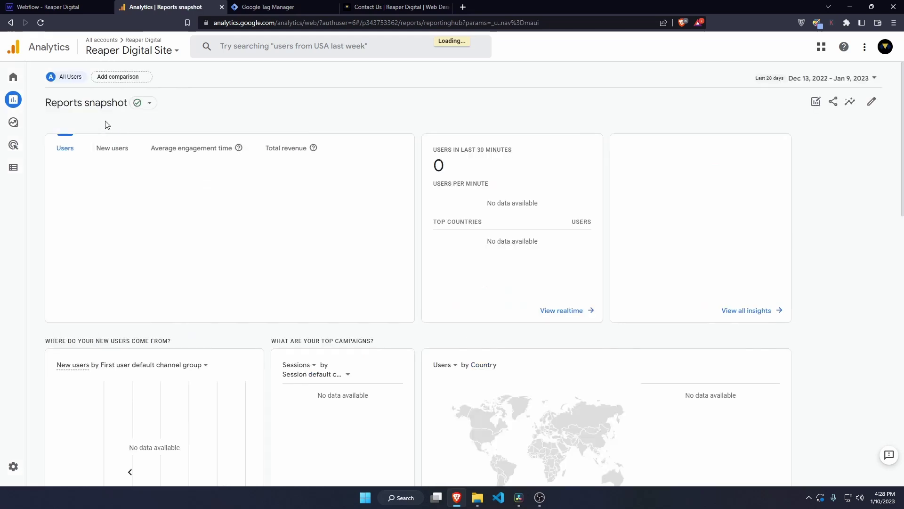
click(87, 91)
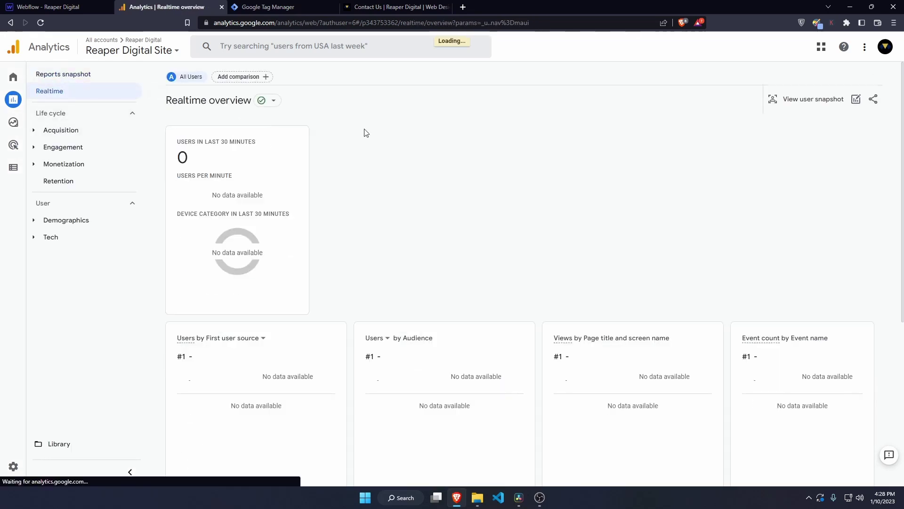
Select form_submit in the Event count by Event name card to view its parameters.
scroll(696, 319, down, 4)
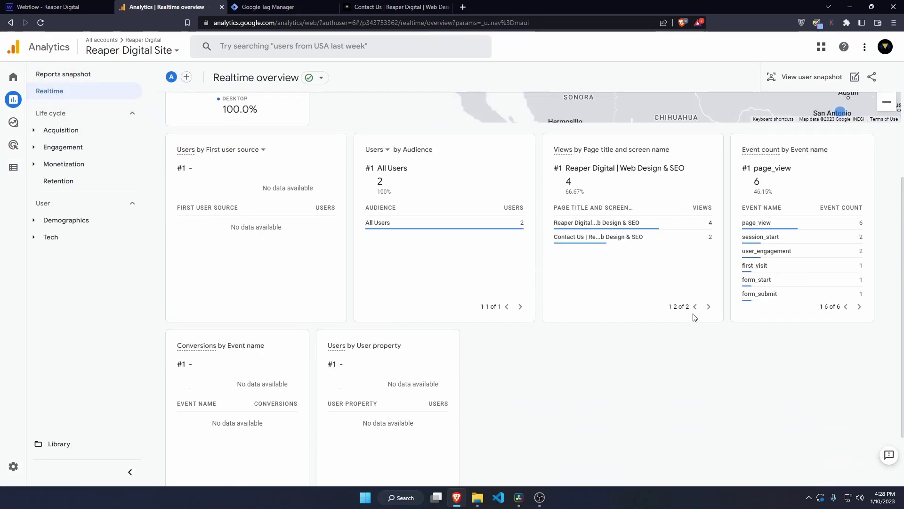
mouse_move(759, 293)
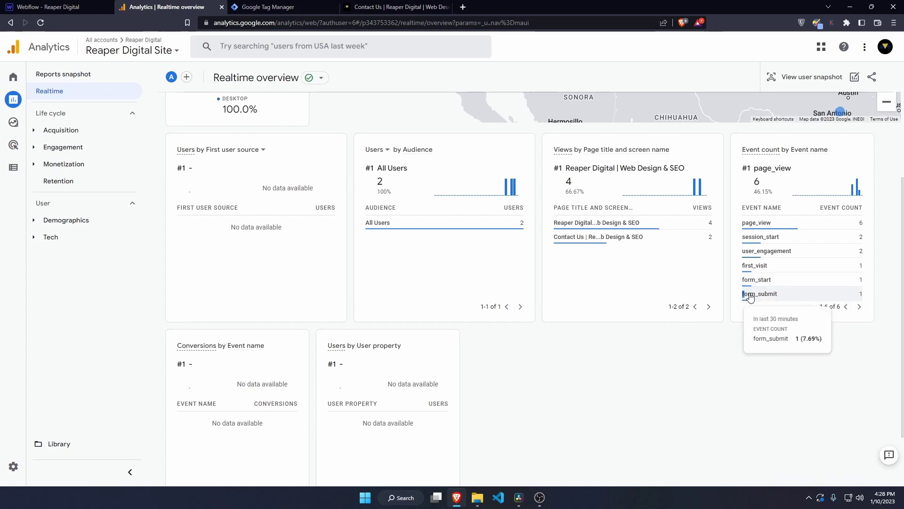
double_click(777, 295)
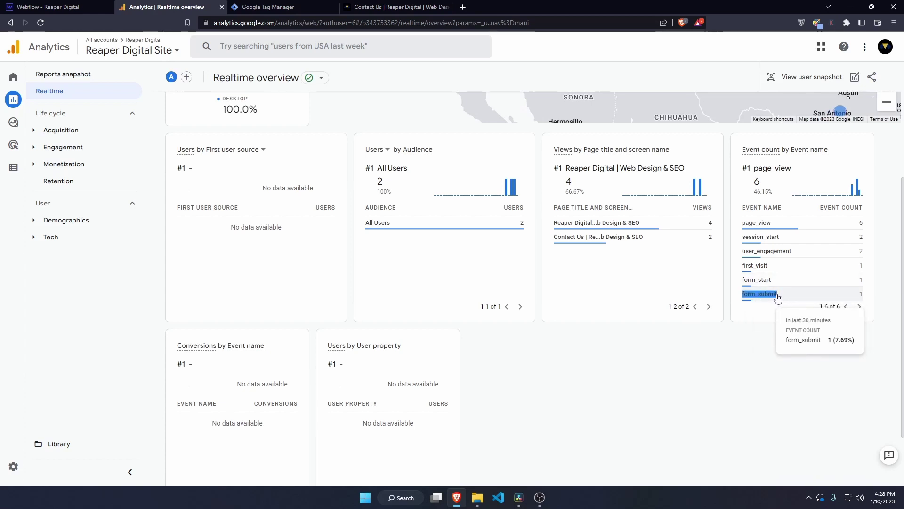
click(776, 298)
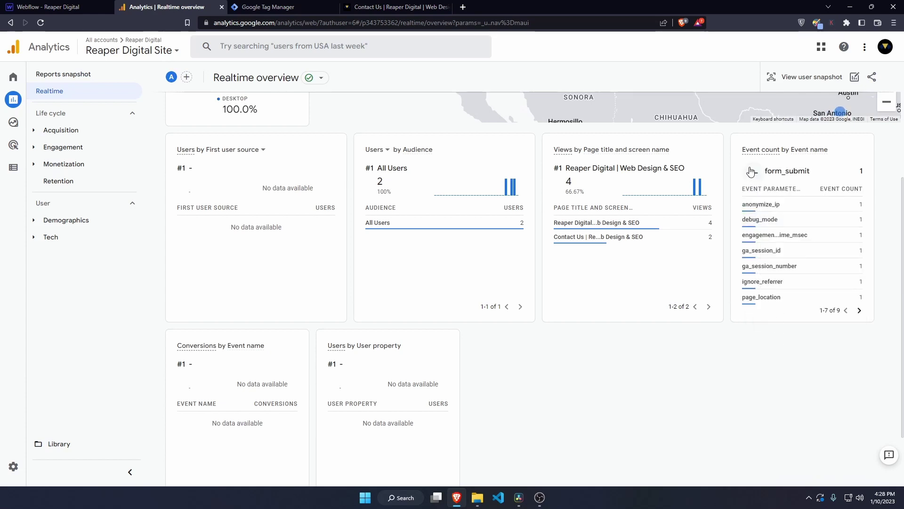